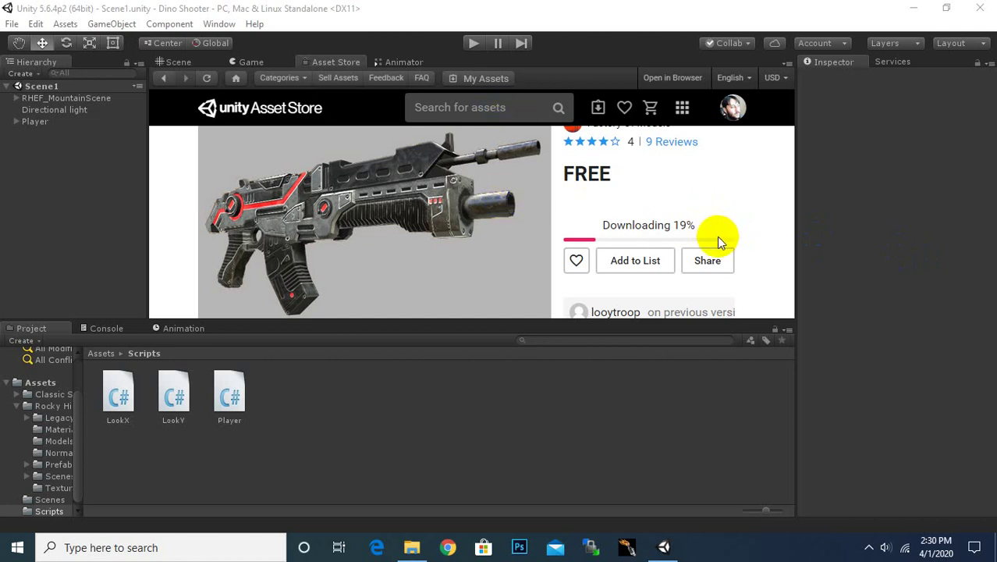
- Open the imported Sci Fi Gun Light folder to show its _materials, _models, _prefabs, _scenes and _textures subfolders
{"action": "scroll", "coordinate": [718, 240], "scroll_direction": "up", "scroll_amount": 1}
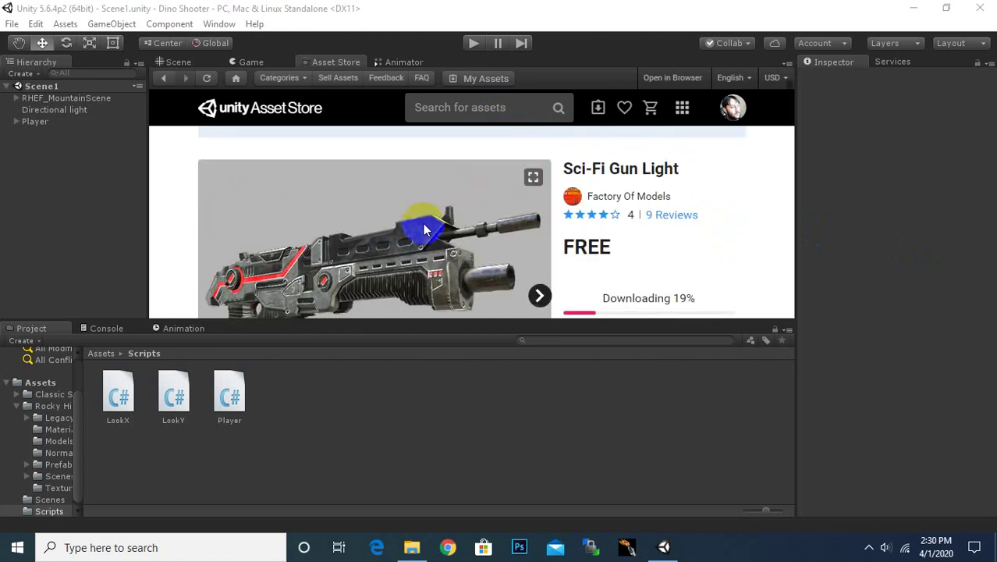
{"action": "scroll", "coordinate": [424, 229], "scroll_direction": "down", "scroll_amount": 1}
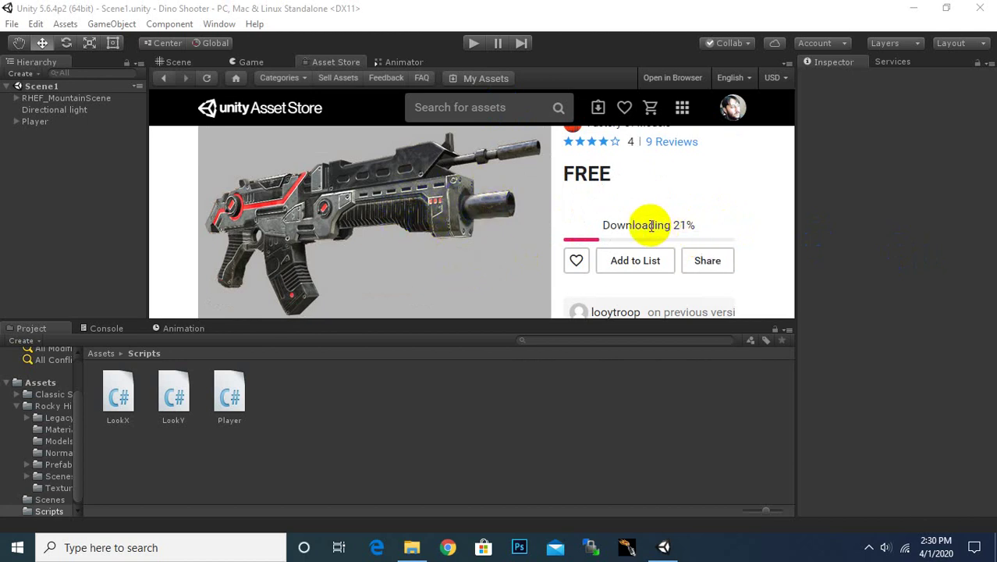
{"action": "left_click", "coordinate": [420, 231]}
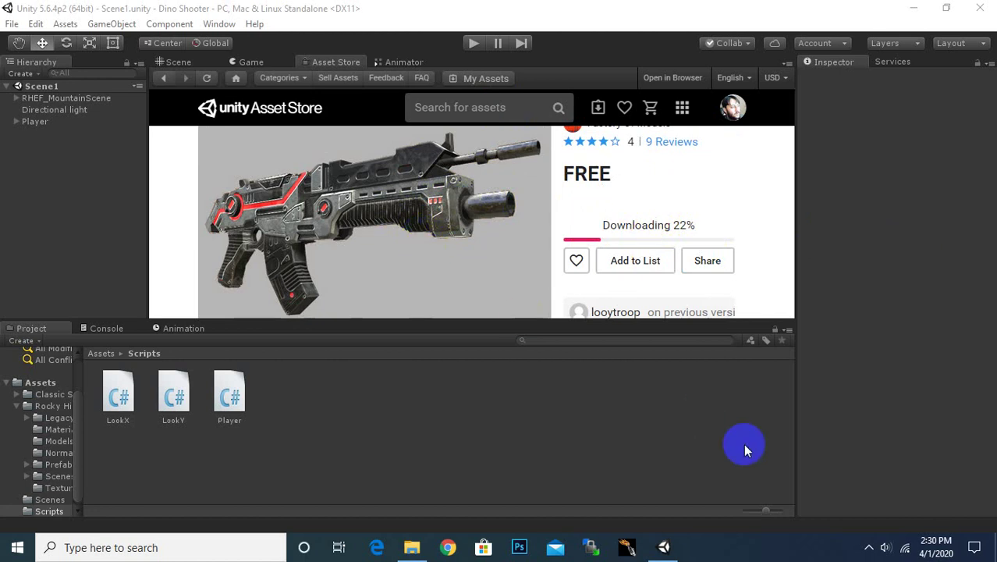
{"action": "left_click", "coordinate": [869, 546]}
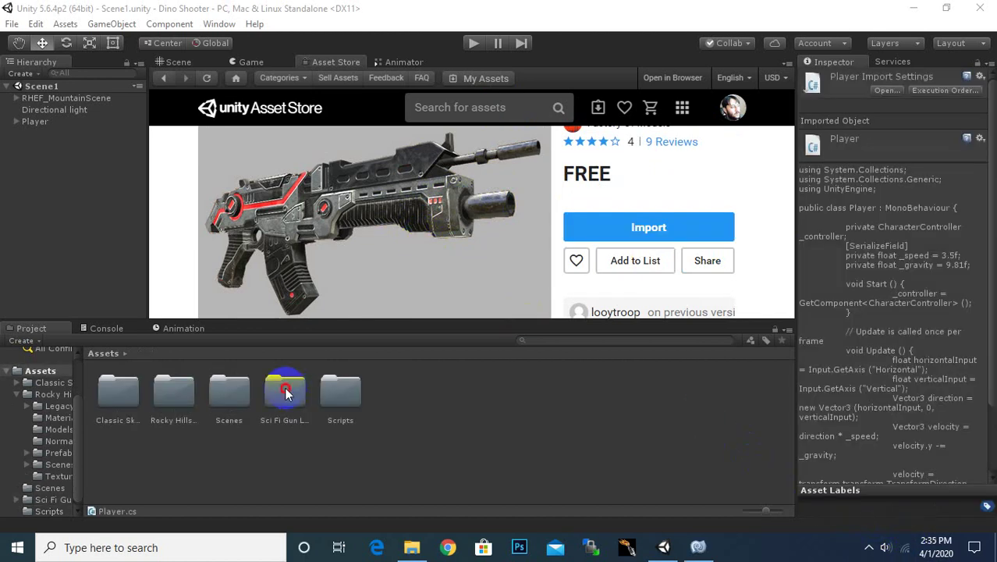
{"action": "double_click", "coordinate": [285, 393]}
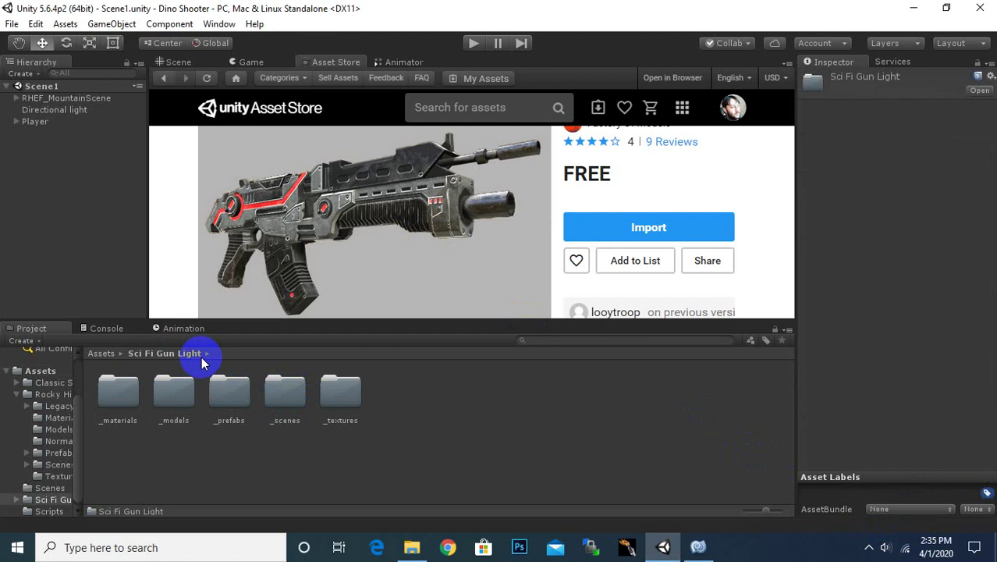
- Open _prefabs > GunLight in the Project panel and return to the Scene view
{"action": "double_click", "coordinate": [216, 419]}
{"action": "double_click", "coordinate": [117, 404]}
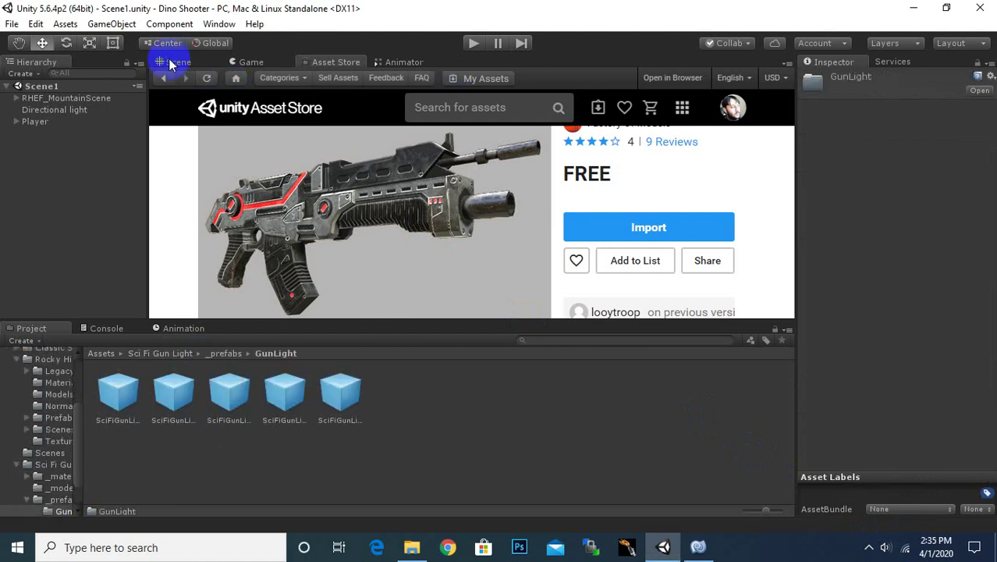
{"action": "left_click", "coordinate": [169, 65]}
- Pan toward the player capsule and place a SciFiGunLightBlack prefab on the ground nearby
{"action": "left_click", "coordinate": [505, 287]}
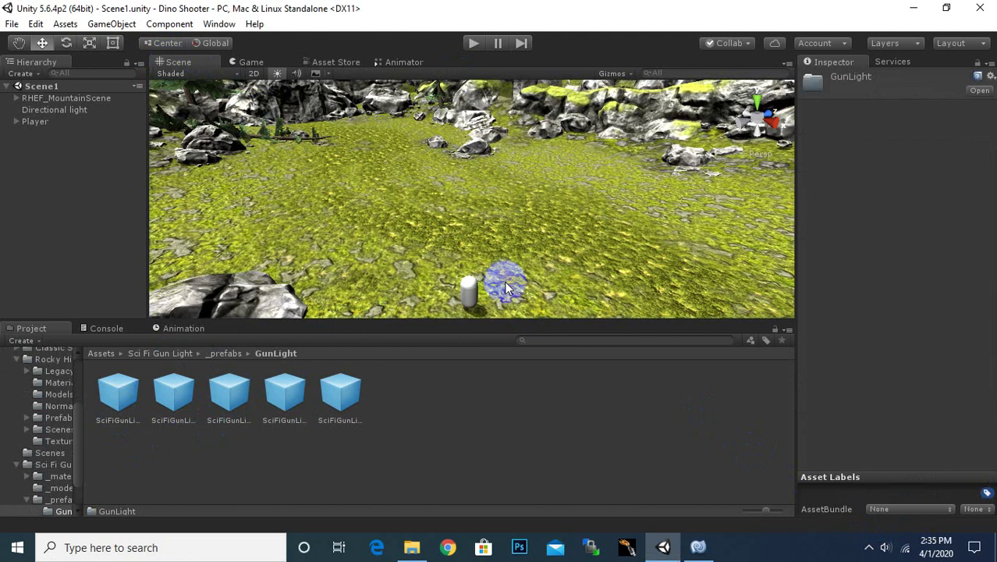
{"action": "middle_click_drag", "start_coordinate": [512, 294], "coordinate": [538, 181]}
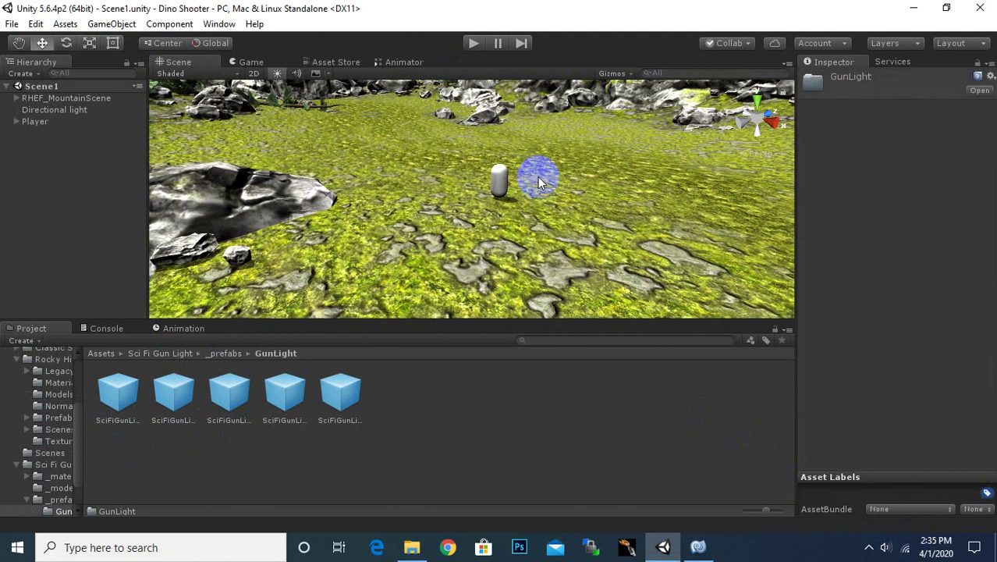
{"action": "mouse_move", "coordinate": [129, 400]}
{"action": "left_mouse_down"}
{"action": "mouse_move", "coordinate": [429, 190]}
{"action": "mouse_move", "coordinate": [357, 243]}
{"action": "mouse_move", "coordinate": [364, 265]}
{"action": "left_mouse_up"}
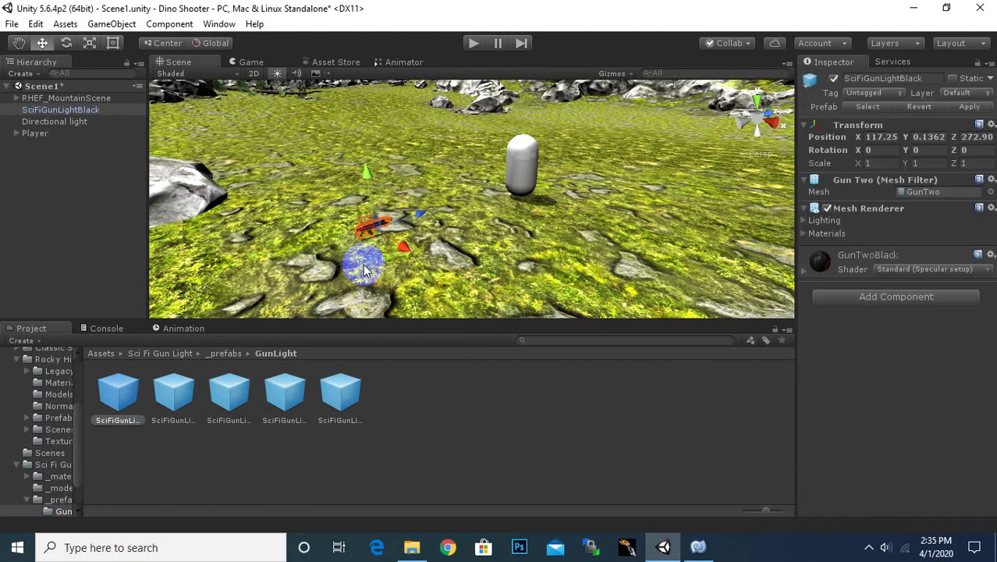
- Frame the black gun, then drag the red SciFiGunLightRad prefab into the scene
{"action": "key", "text": "f"}
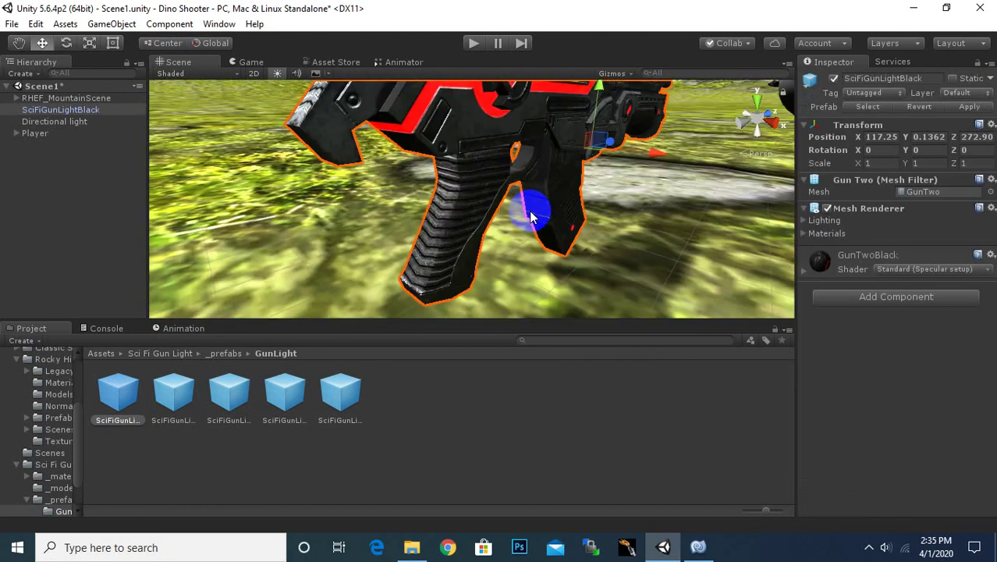
{"action": "middle_click_drag", "start_coordinate": [529, 210], "coordinate": [290, 318]}
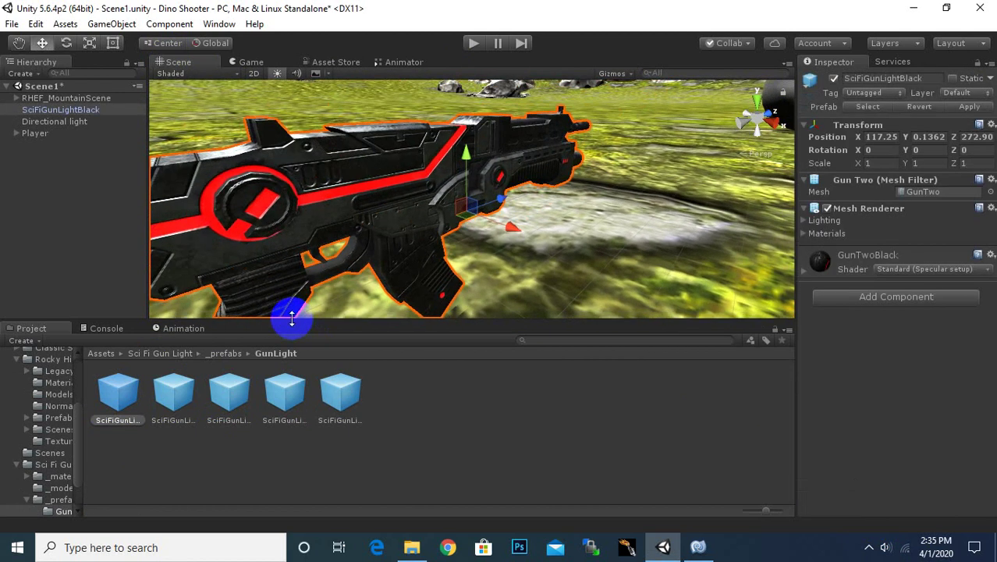
{"action": "mouse_move", "coordinate": [220, 401]}
{"action": "left_mouse_down"}
{"action": "mouse_move", "coordinate": [542, 271]}
{"action": "mouse_move", "coordinate": [591, 235]}
{"action": "left_mouse_up"}
{"action": "scroll", "coordinate": [546, 234], "scroll_direction": "down", "scroll_amount": 5}
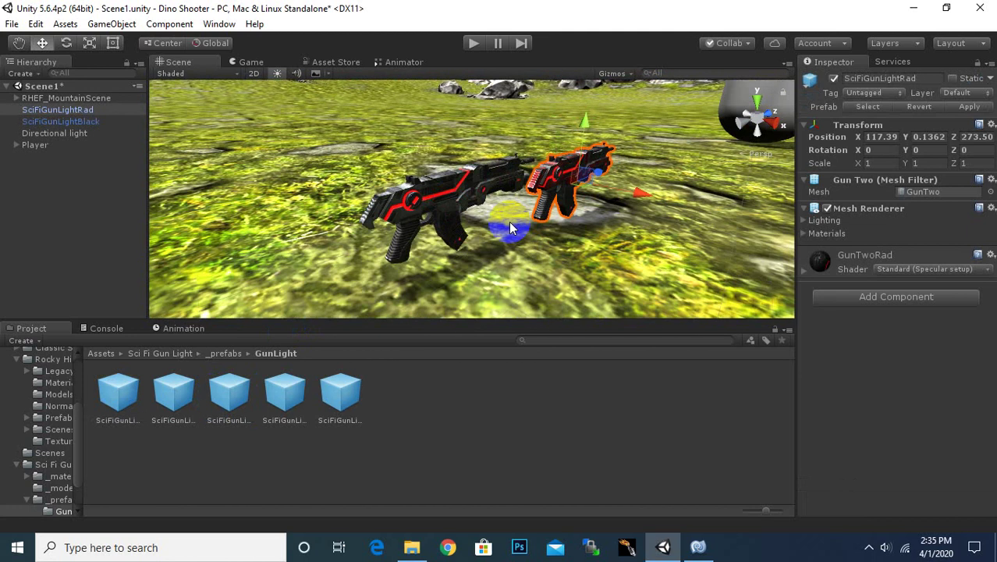
{"action": "scroll", "coordinate": [510, 226], "scroll_direction": "up", "scroll_amount": 5}
{"action": "scroll", "coordinate": [508, 225], "scroll_direction": "down", "scroll_amount": 5}
{"action": "scroll", "coordinate": [508, 225], "scroll_direction": "up", "scroll_amount": 4}
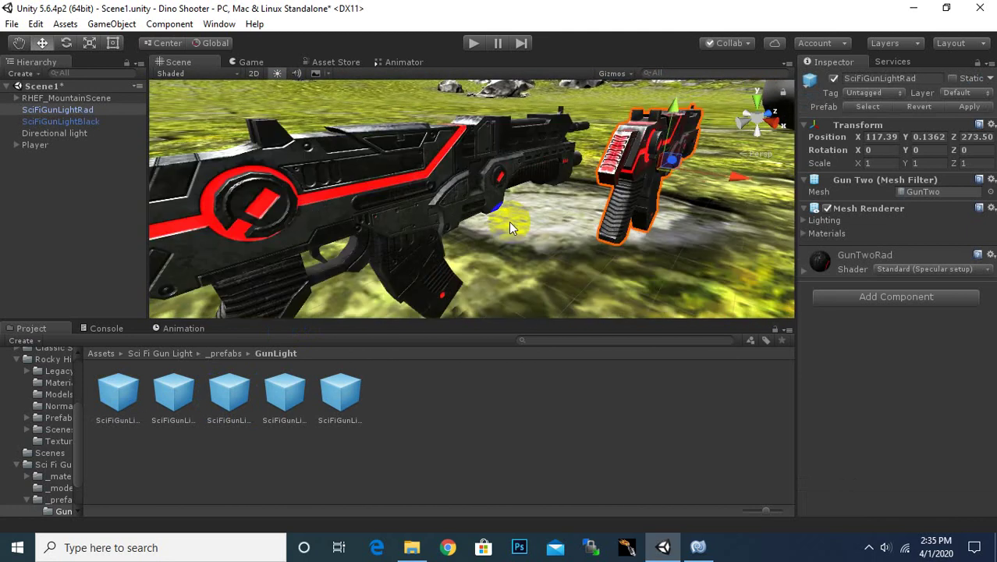
- Delete the SciFiGunLightBlack gun so only the red SciFiGunLightRad remains, and select it
{"action": "key", "text": "f"}
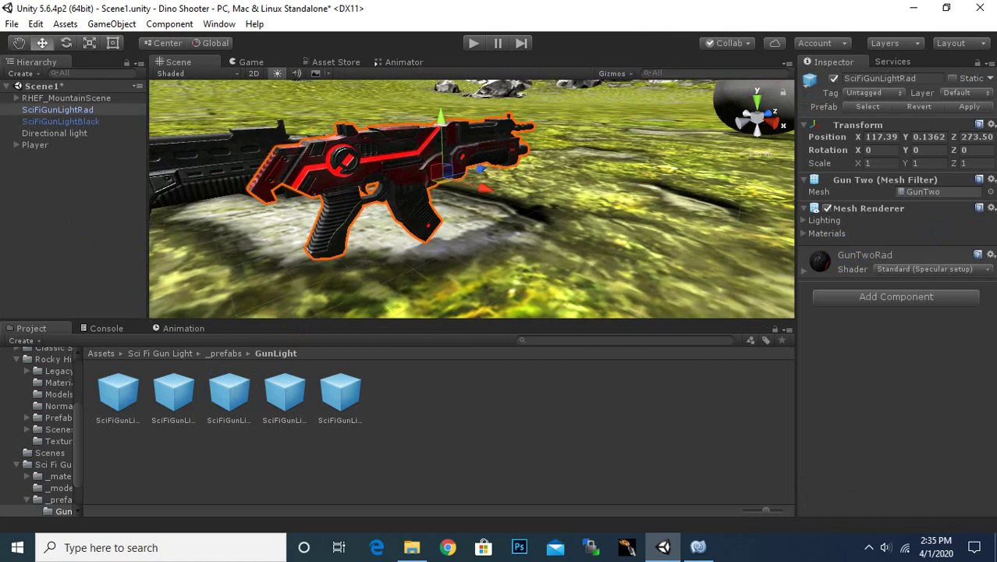
{"action": "middle_click_drag", "start_coordinate": [535, 184], "coordinate": [245, 184]}
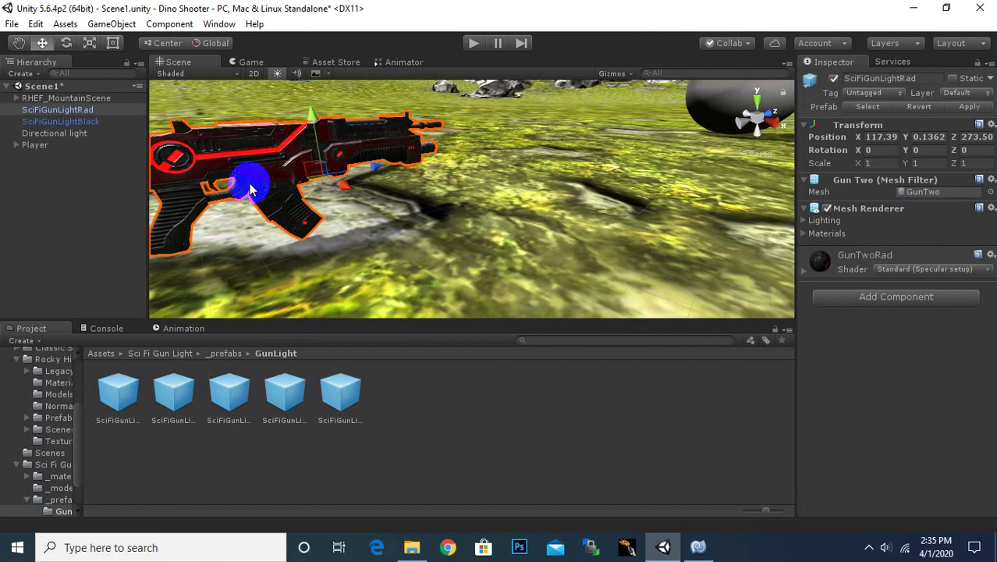
{"action": "middle_click_drag", "start_coordinate": [333, 202], "coordinate": [507, 204]}
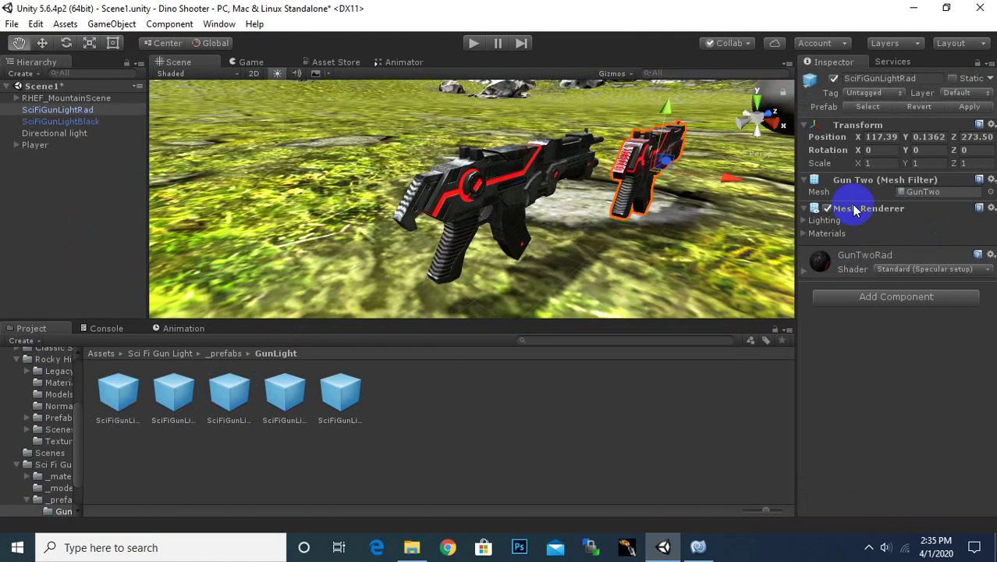
{"action": "left_click", "coordinate": [514, 217]}
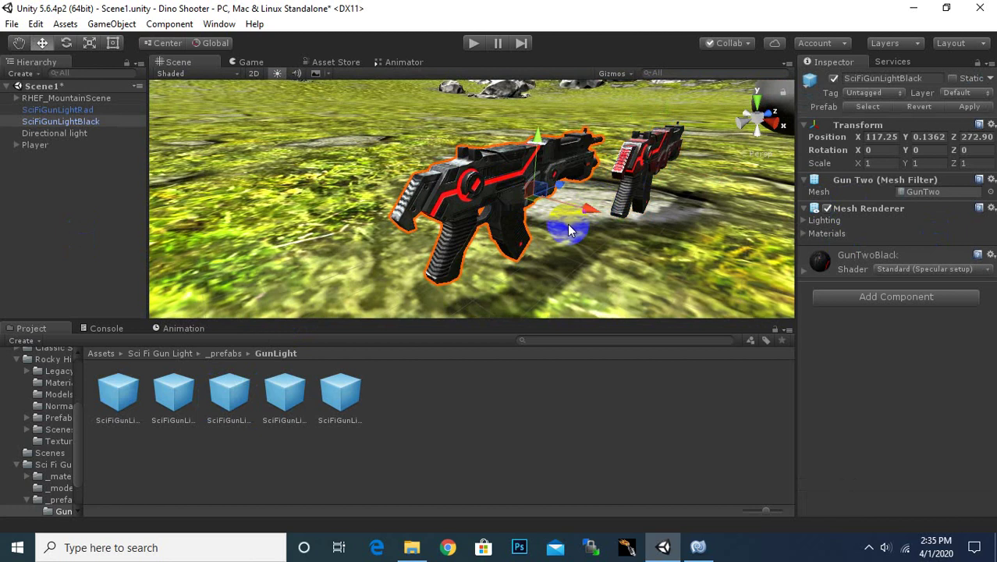
{"action": "key", "text": "Delete"}
{"action": "left_click", "coordinate": [648, 187]}
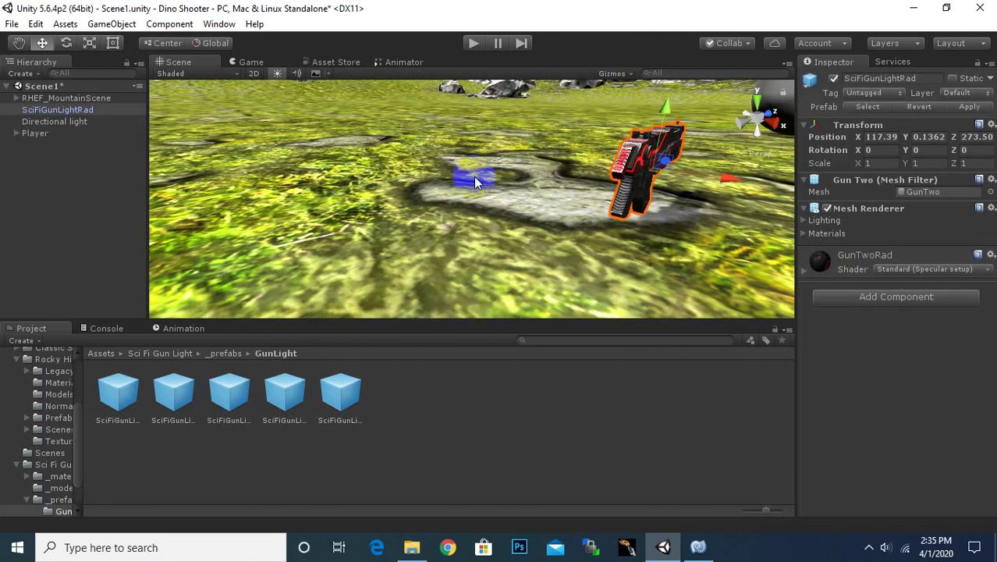
- Rename SciFiGunLightRad to 'Gun'
{"action": "right_click", "coordinate": [67, 109]}
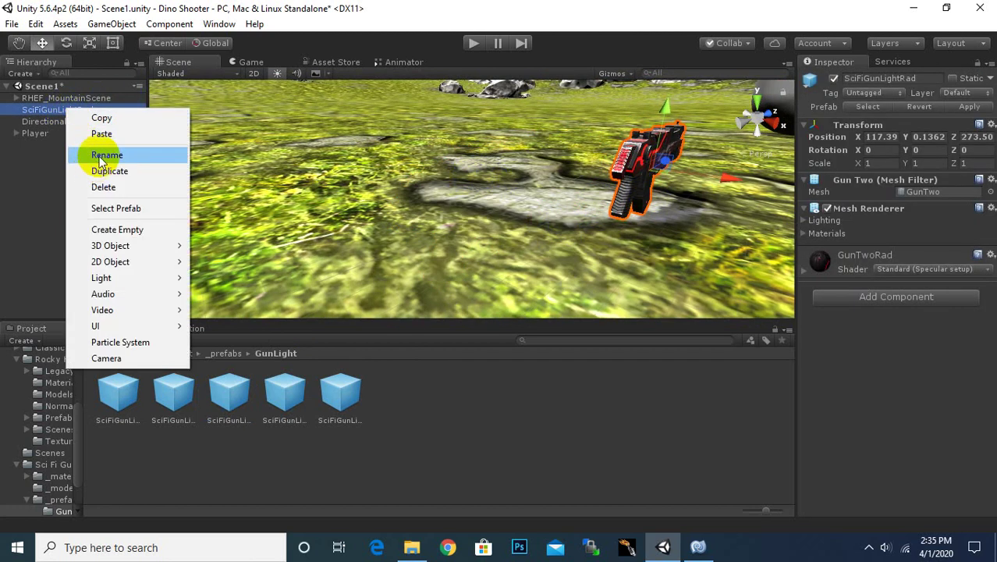
{"action": "left_click", "coordinate": [100, 155]}
{"action": "type", "text": "Gun"}
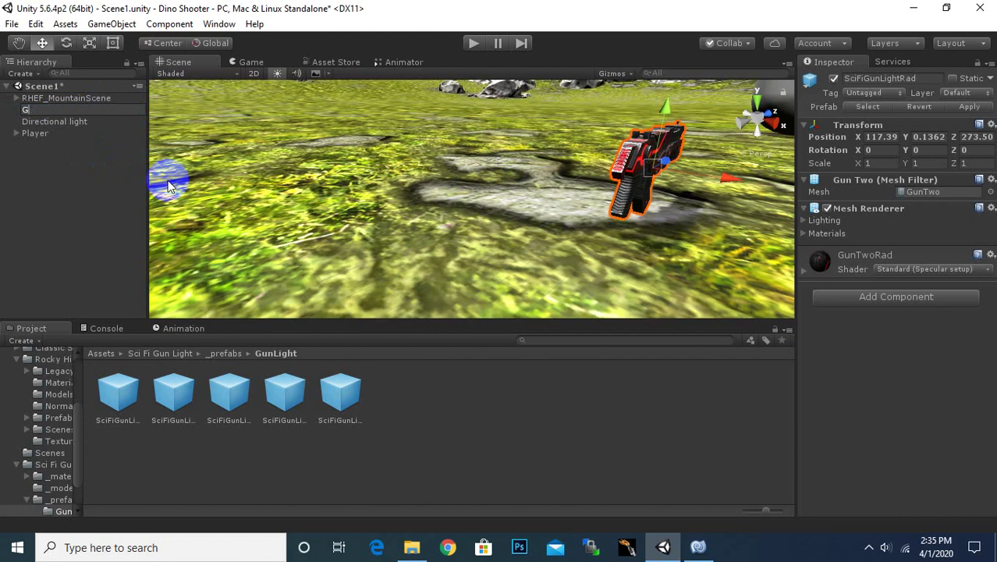
{"action": "key", "text": "Return"}
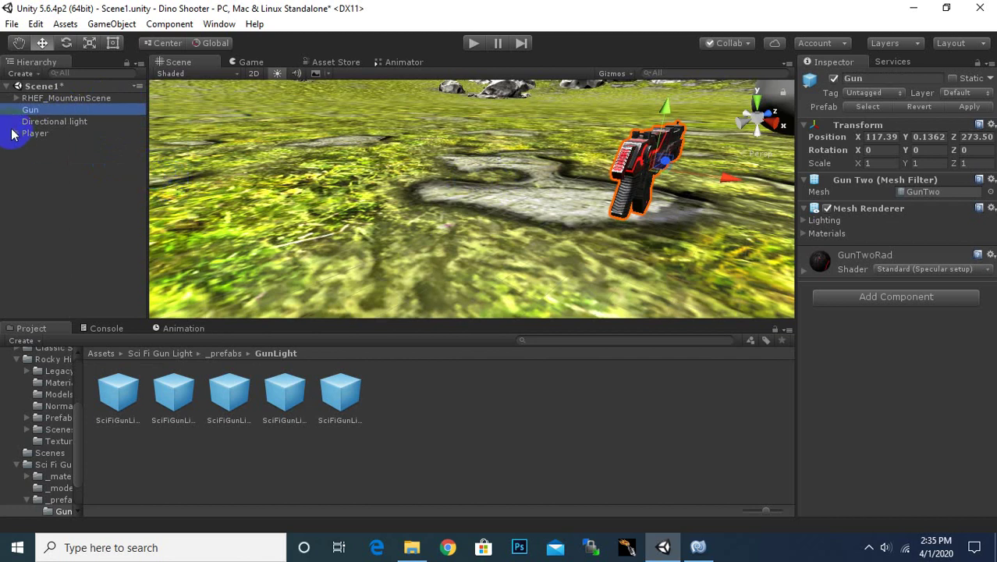
- Parent Gun under Player > LookY > Main Camera and reset its position to 0, 0, 0
{"action": "left_click", "coordinate": [17, 134]}
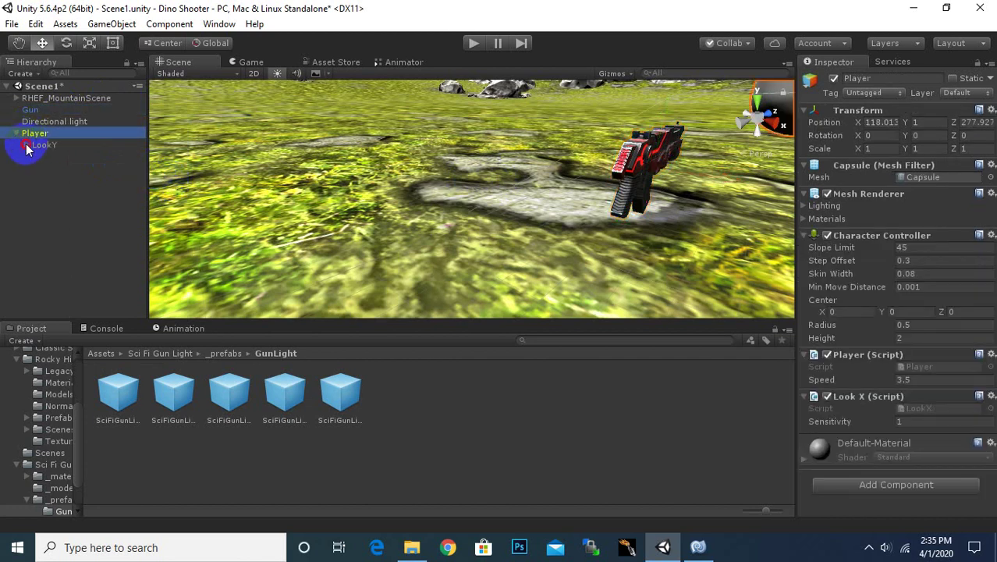
{"action": "left_click", "coordinate": [26, 145]}
{"action": "left_click", "coordinate": [55, 156]}
{"action": "left_click", "coordinate": [31, 110]}
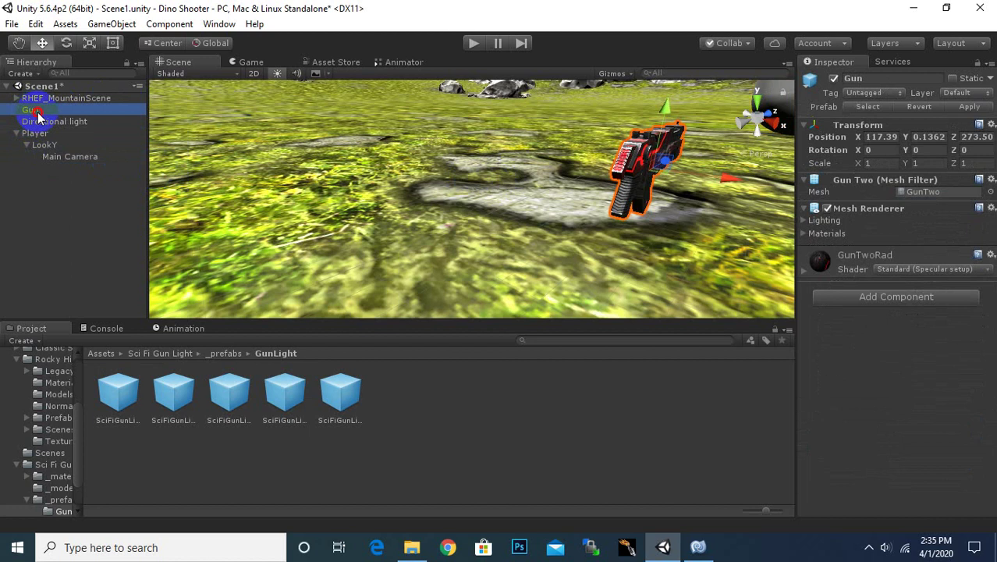
{"action": "left_click_drag", "start_coordinate": [38, 115], "coordinate": [74, 156]}
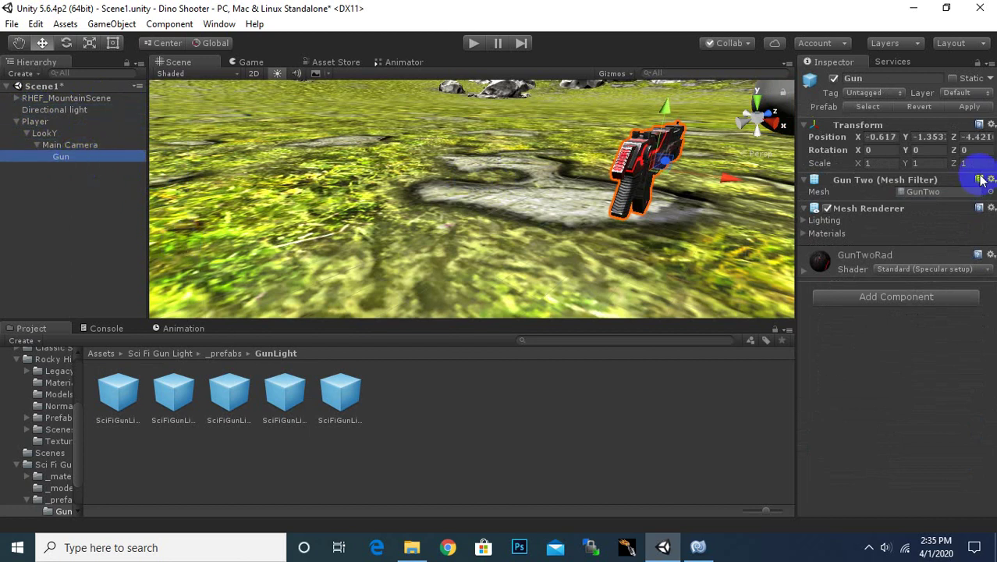
{"action": "left_click", "coordinate": [881, 136]}
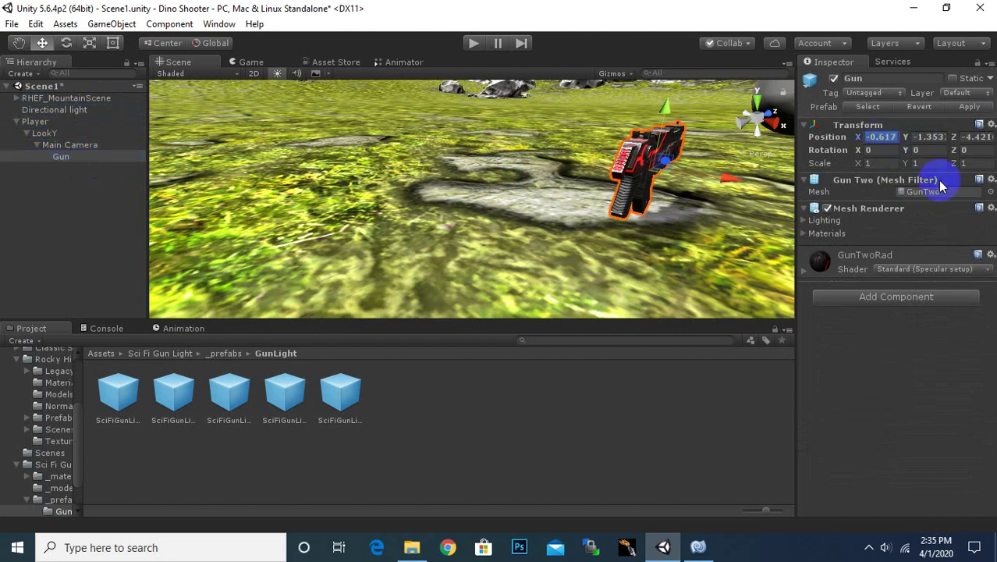
{"action": "type", "text": "0"}
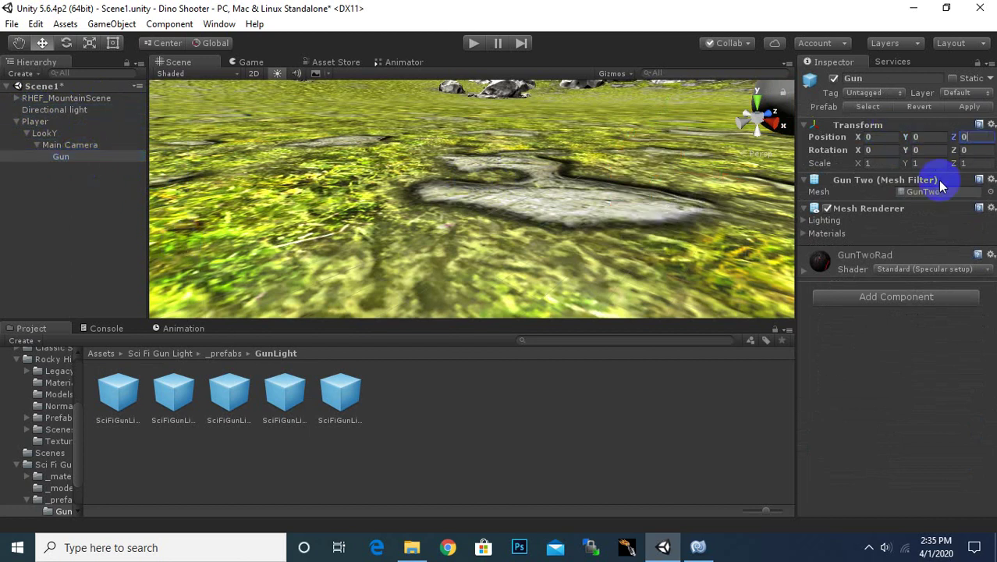
- Dock the Game view on the right above the Inspector, beside the Scene view, and make it taller
{"action": "left_click", "coordinate": [253, 62]}
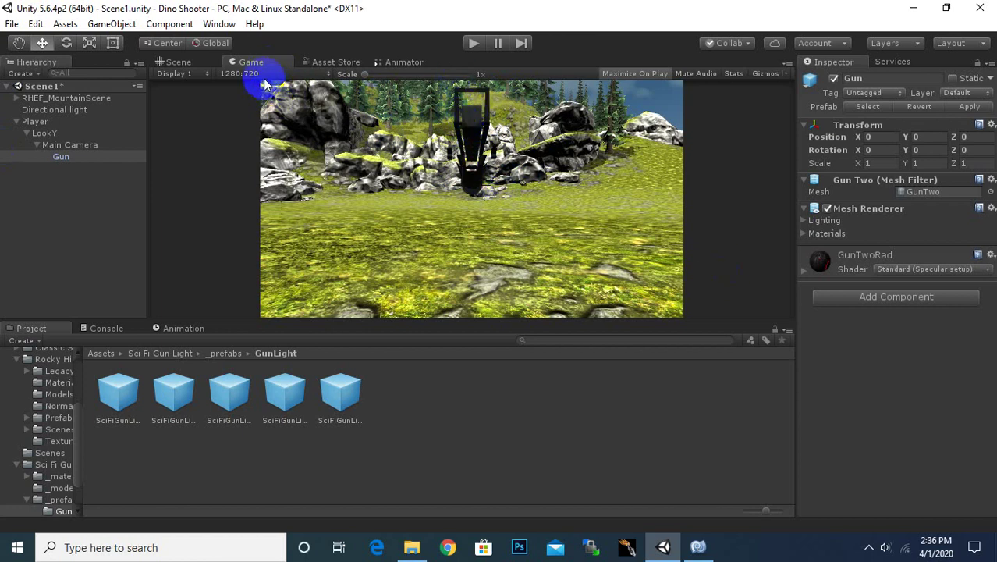
{"action": "mouse_move", "coordinate": [262, 68]}
{"action": "left_mouse_down"}
{"action": "mouse_move", "coordinate": [319, 66]}
{"action": "mouse_move", "coordinate": [273, 100]}
{"action": "left_mouse_up"}
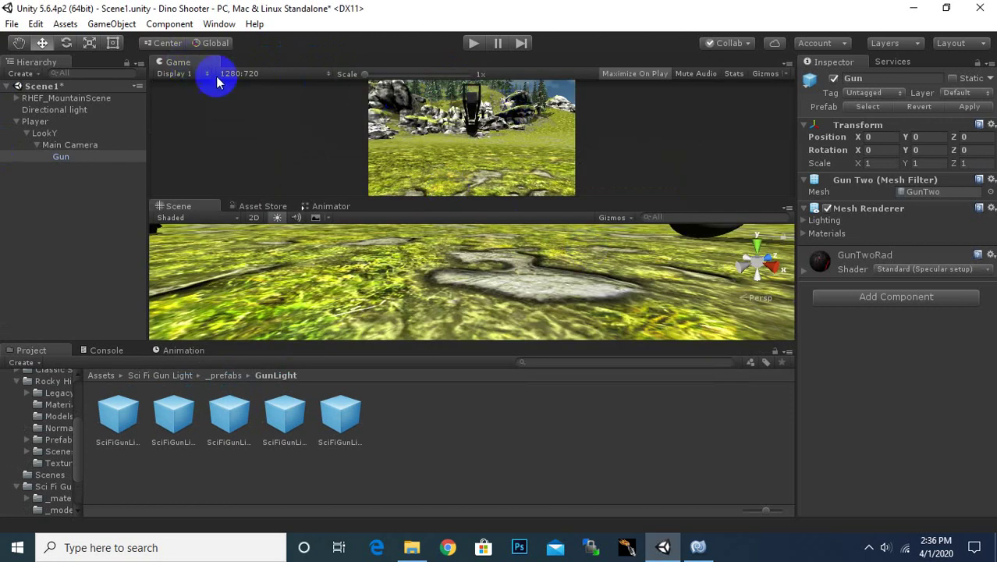
{"action": "mouse_move", "coordinate": [188, 64]}
{"action": "left_mouse_down"}
{"action": "mouse_move", "coordinate": [794, 127]}
{"action": "mouse_move", "coordinate": [814, 100]}
{"action": "left_mouse_up"}
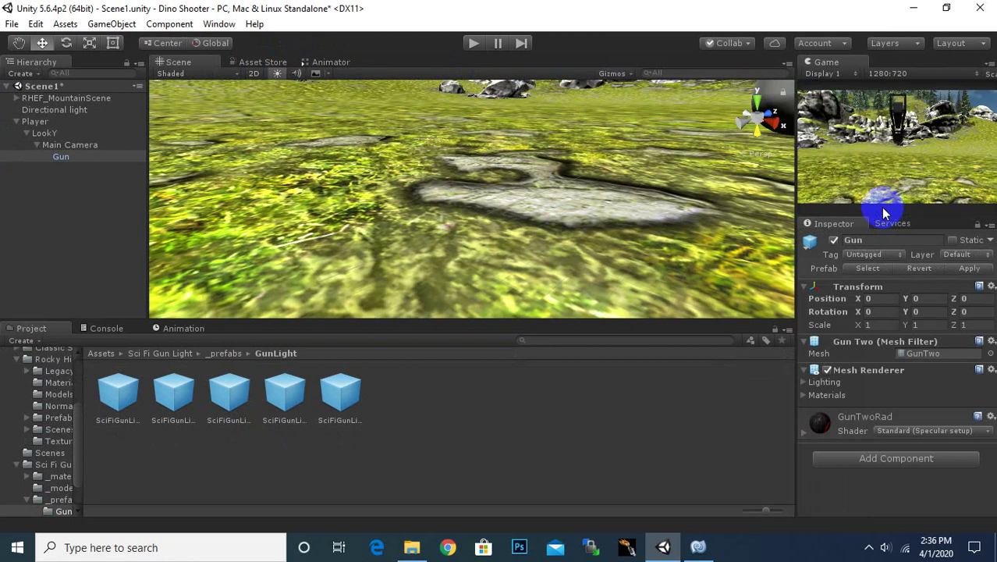
{"action": "left_click_drag", "start_coordinate": [878, 216], "coordinate": [850, 353]}
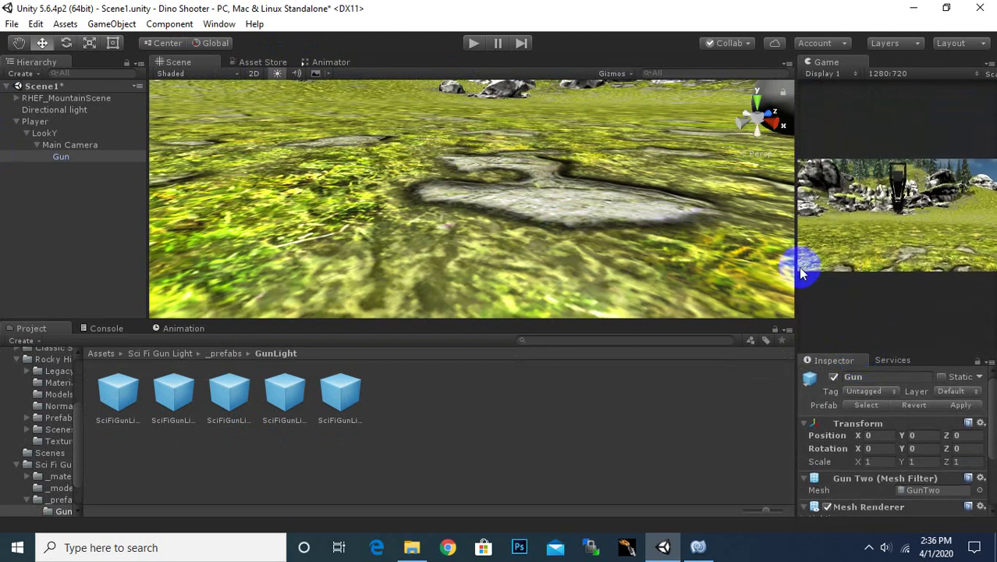
{"action": "left_click", "coordinate": [905, 139]}
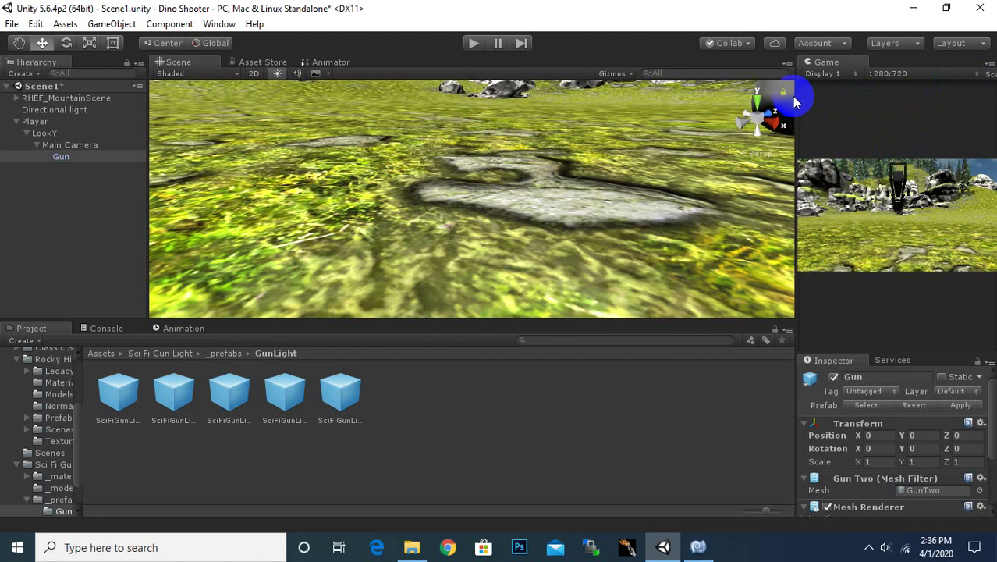
- Widen the Game view and orbit the Scene view to frame the player capsule and gun
{"action": "left_click_drag", "start_coordinate": [796, 99], "coordinate": [649, 123]}
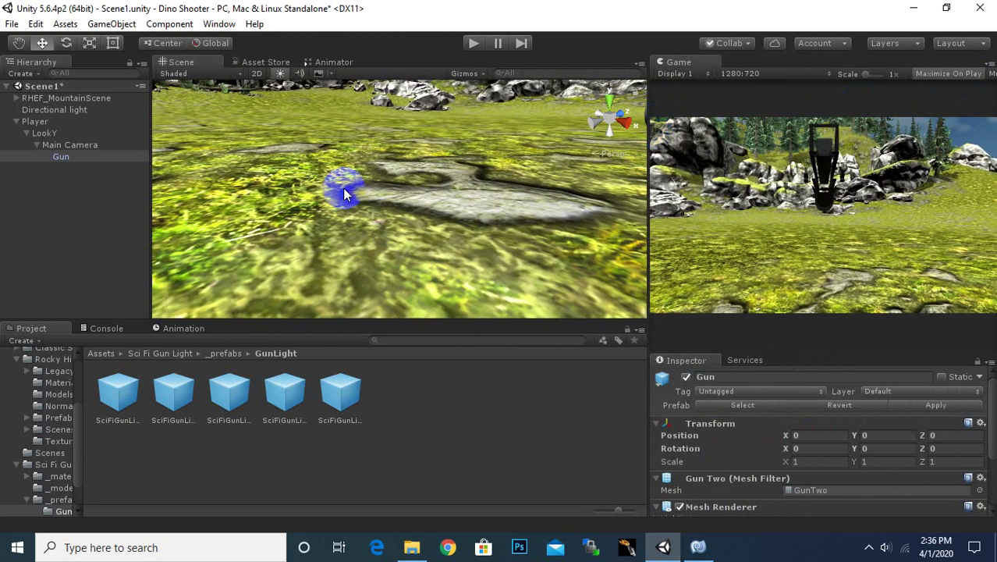
{"action": "right_click_drag", "start_coordinate": [380, 222], "coordinate": [562, 153]}
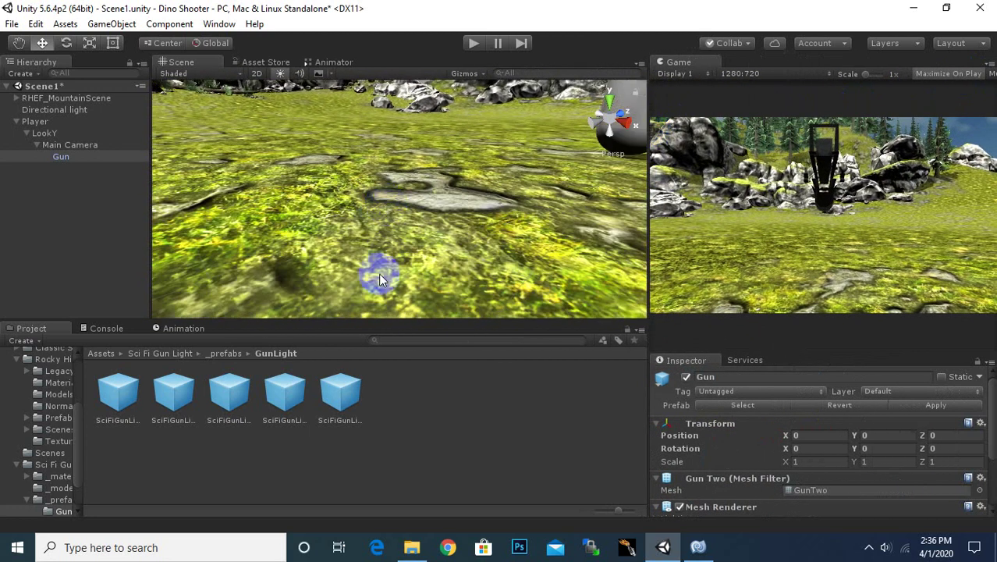
{"action": "right_click_drag", "start_coordinate": [422, 205], "coordinate": [212, 283]}
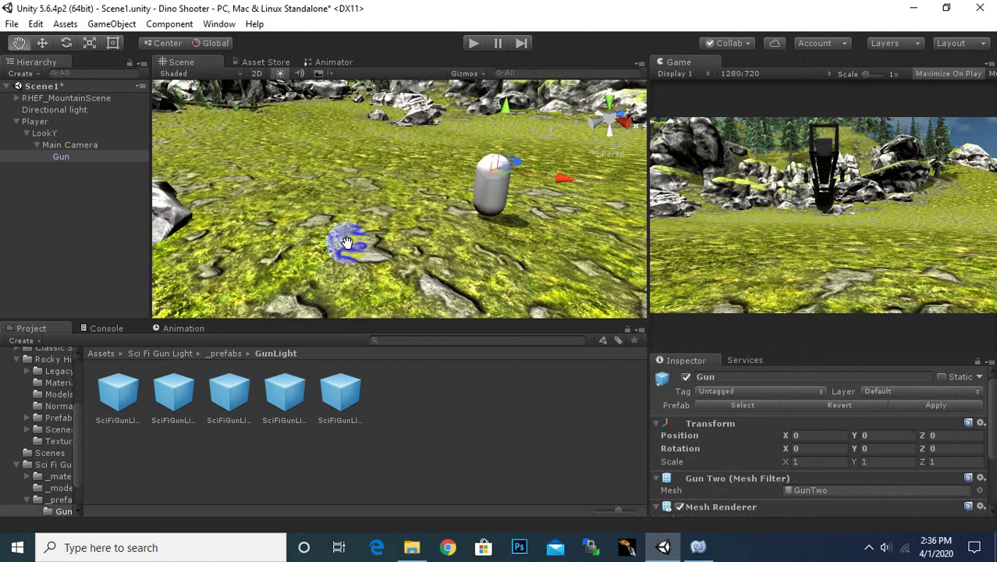
{"action": "right_click_drag", "start_coordinate": [428, 213], "coordinate": [435, 212]}
{"action": "key", "text": "w"}
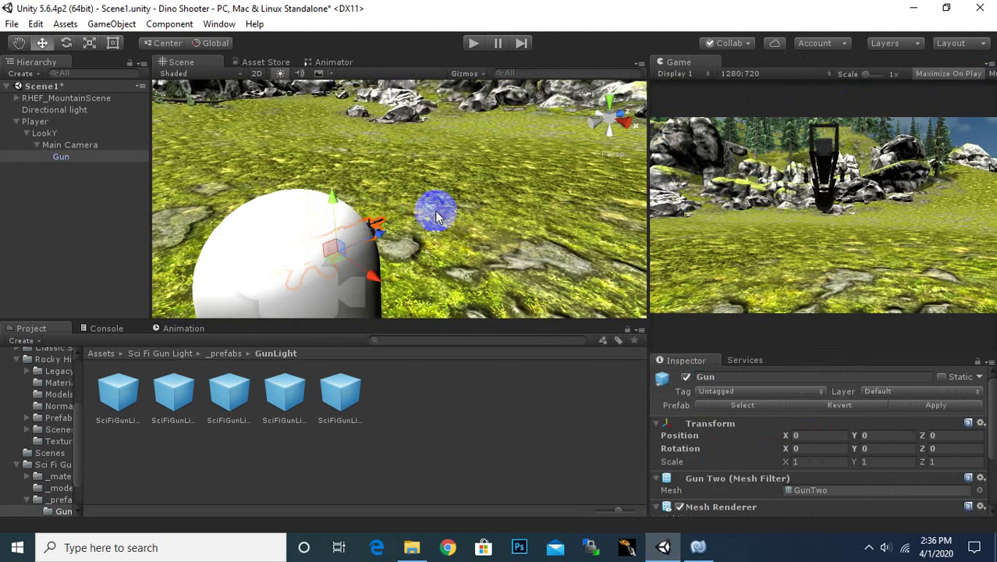
{"action": "mouse_move", "coordinate": [437, 216]}
{"action": "right_mouse_down"}
{"action": "mouse_move", "coordinate": [310, 183]}
{"action": "mouse_move", "coordinate": [271, 218]}
{"action": "right_mouse_up"}
- Move the Gun to about 0.167, -0.058, 0.258, at the lower right of the camera's shot
{"action": "left_click", "coordinate": [487, 264]}
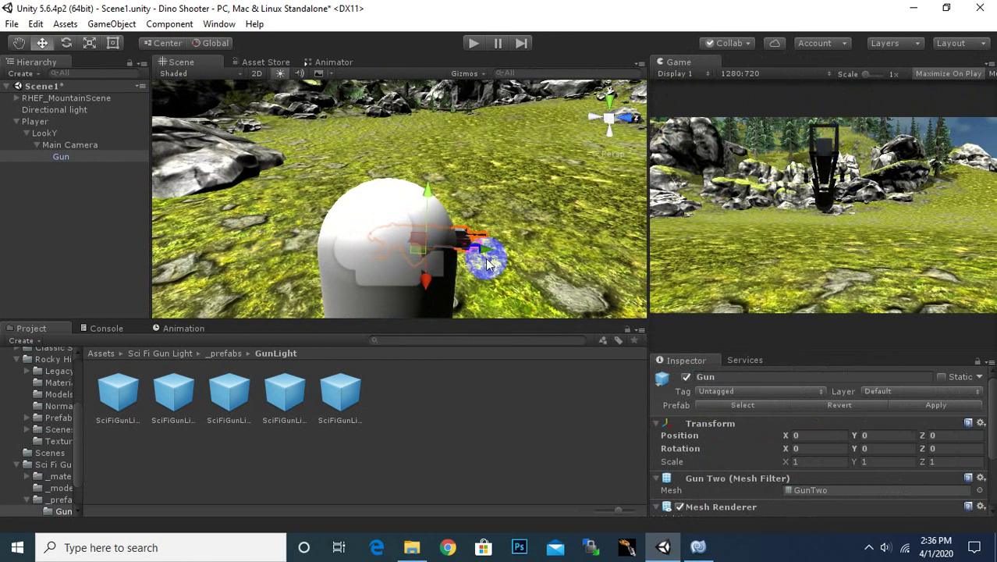
{"action": "mouse_move", "coordinate": [483, 256]}
{"action": "left_mouse_down"}
{"action": "mouse_move", "coordinate": [563, 254]}
{"action": "mouse_move", "coordinate": [552, 254]}
{"action": "left_mouse_up"}
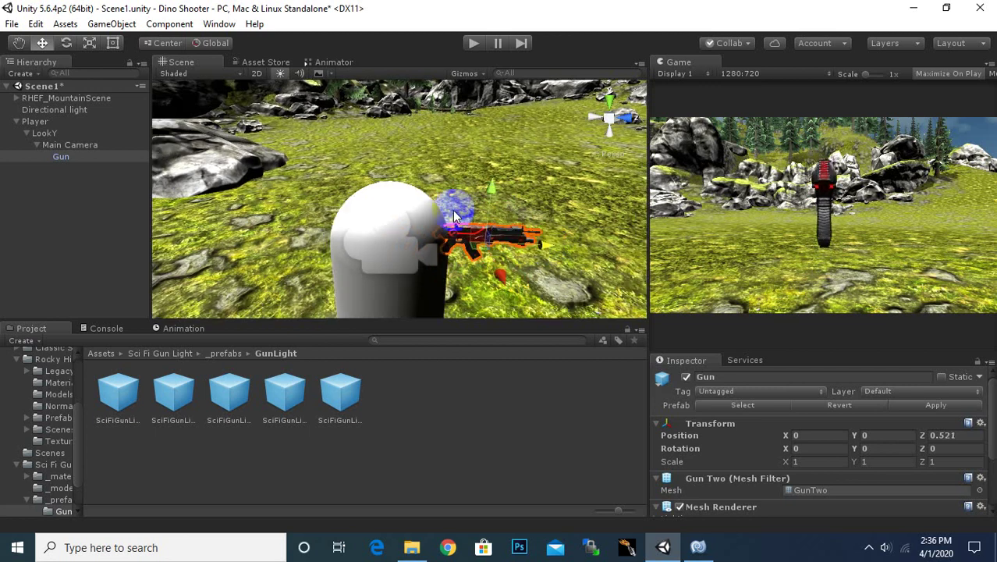
{"action": "left_click_drag", "start_coordinate": [504, 279], "coordinate": [506, 287]}
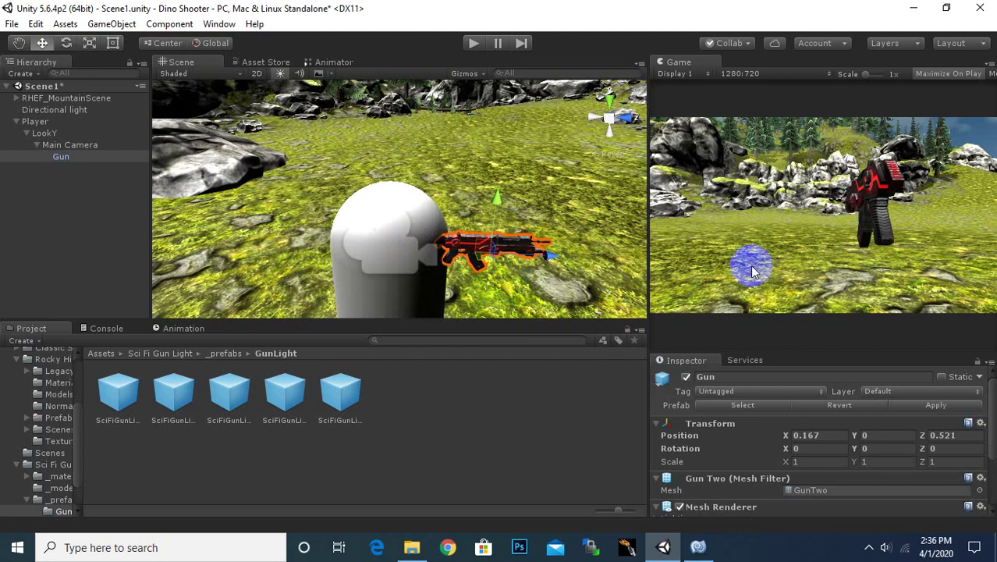
{"action": "left_click_drag", "start_coordinate": [551, 257], "coordinate": [517, 264]}
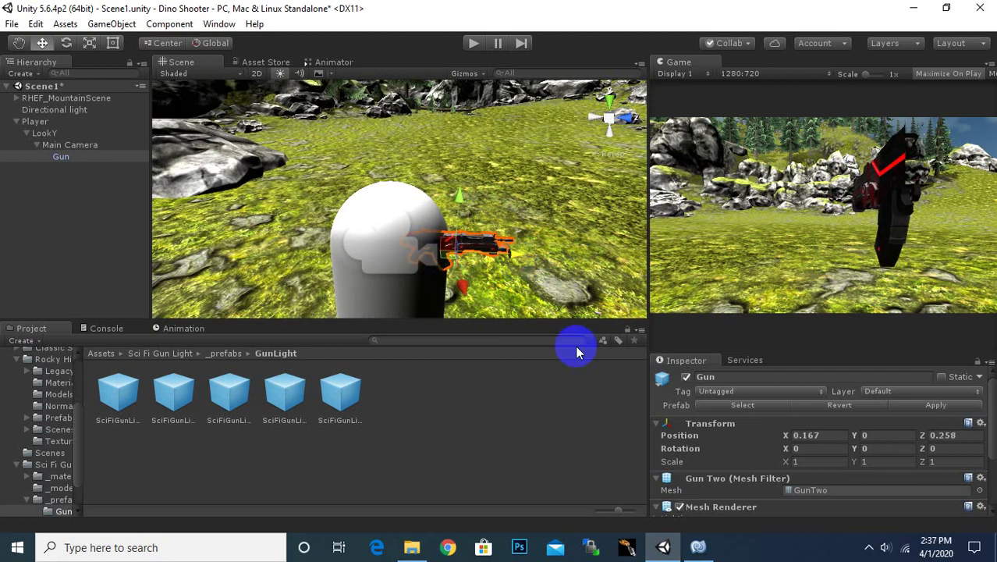
{"action": "left_click_drag", "start_coordinate": [461, 201], "coordinate": [460, 205]}
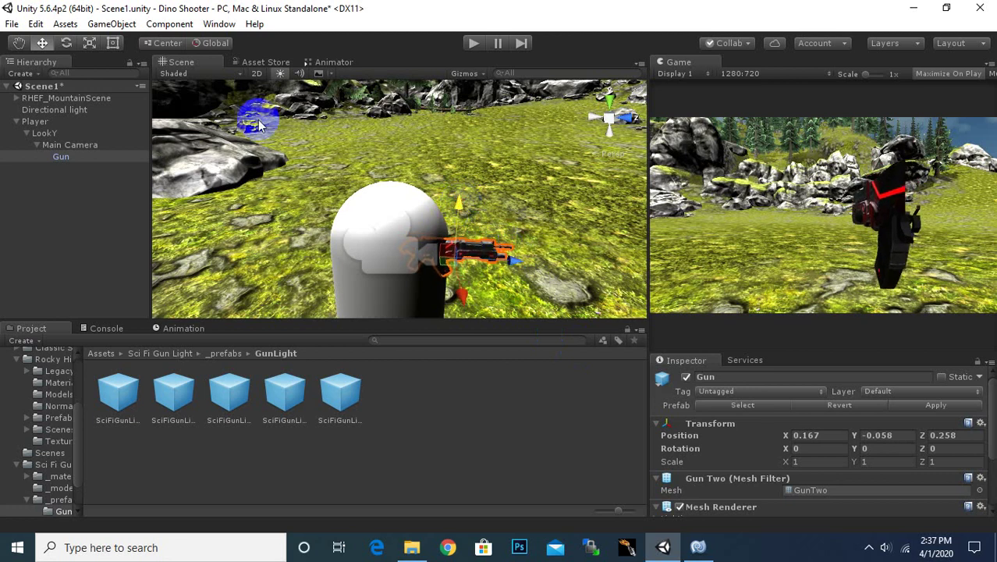
- Rotate the Gun to Y -5.848 so it angles slightly inward in the Game view
{"action": "left_click", "coordinate": [67, 43]}
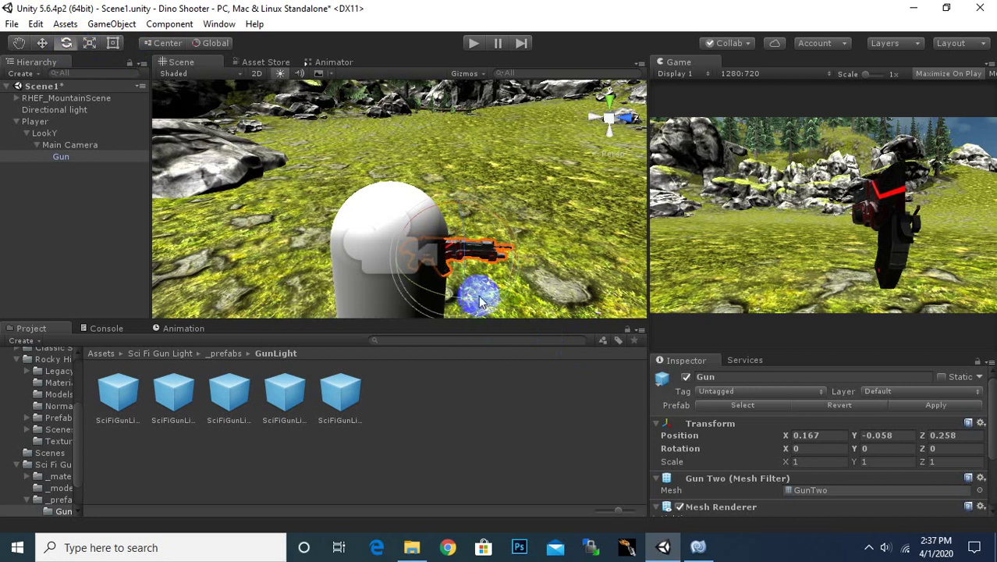
{"action": "left_click_drag", "start_coordinate": [484, 297], "coordinate": [493, 300]}
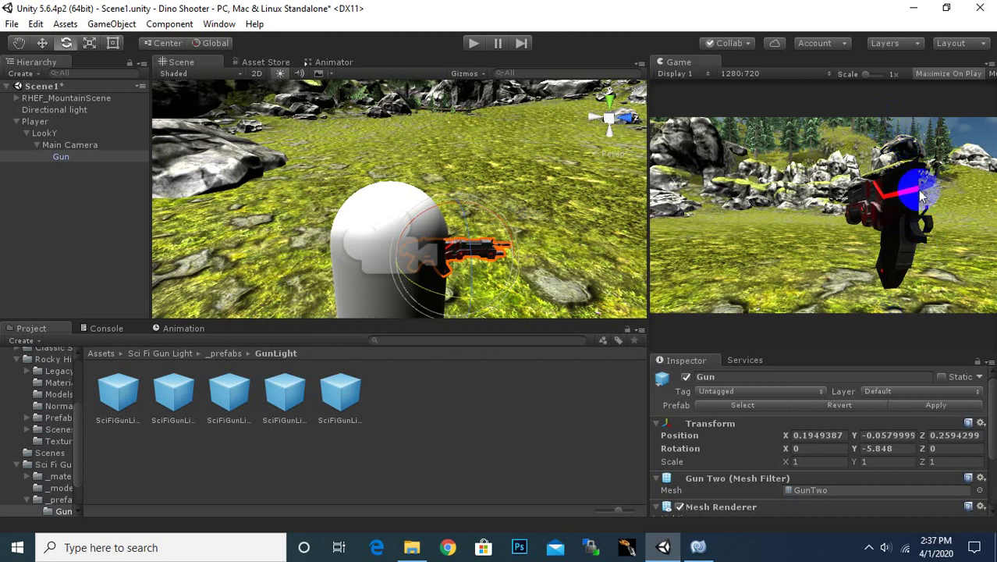
- Lower the Main Camera's near clipping plane from 0.3 to 0.1
{"action": "left_click", "coordinate": [70, 144]}
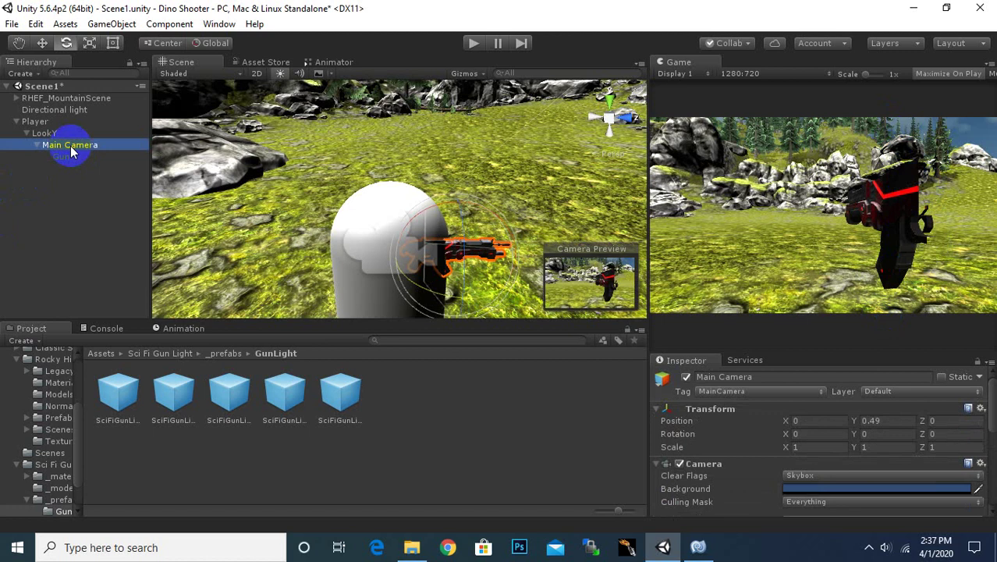
{"action": "scroll", "coordinate": [760, 436], "scroll_direction": "down", "scroll_amount": 3}
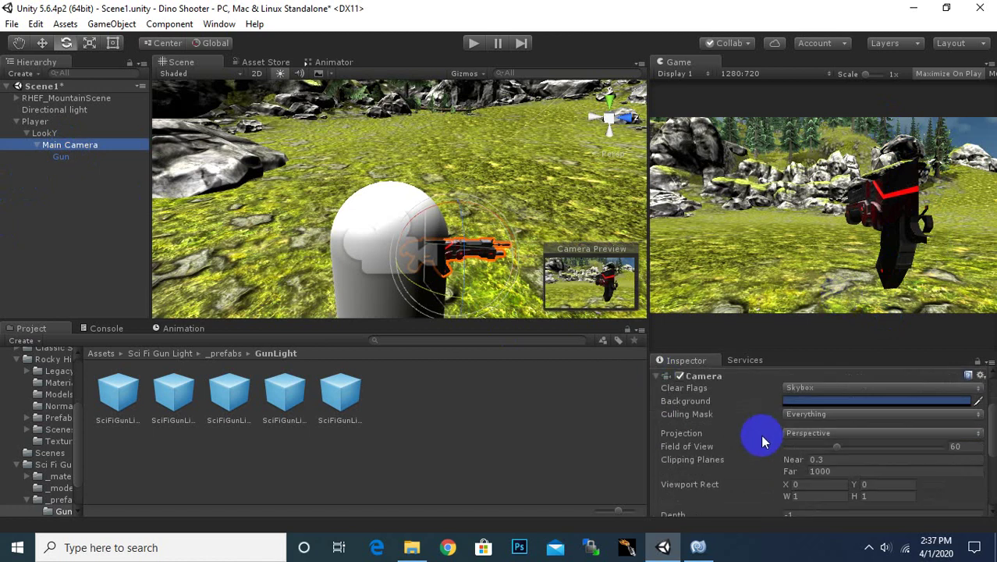
{"action": "scroll", "coordinate": [761, 445], "scroll_direction": "down", "scroll_amount": 2}
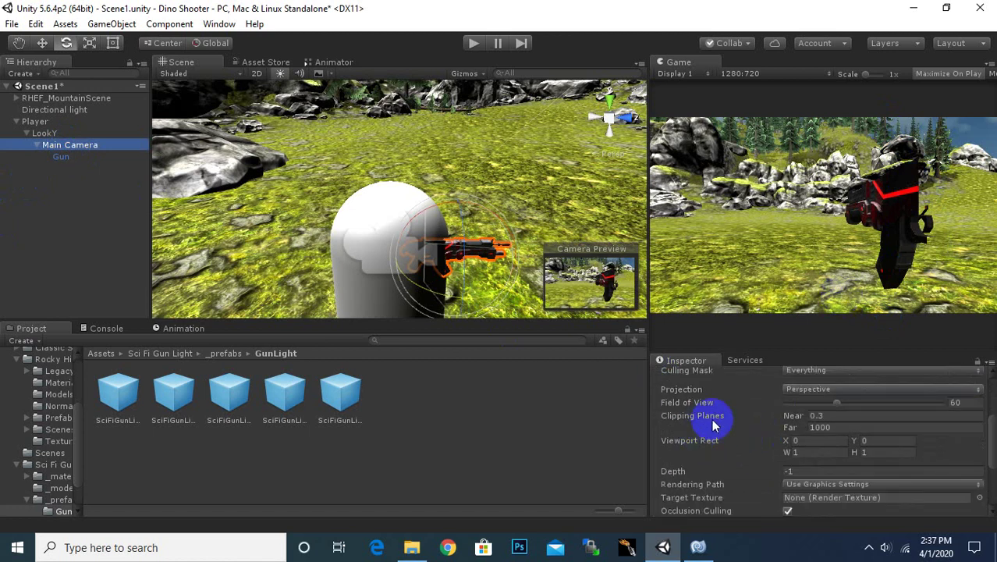
{"action": "left_click", "coordinate": [846, 416]}
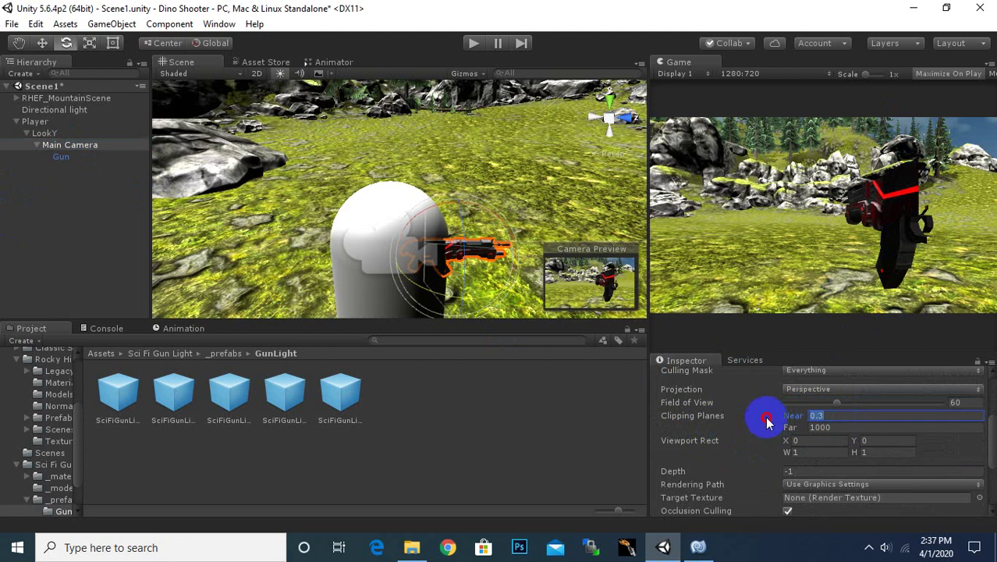
{"action": "type", "text": ".1"}
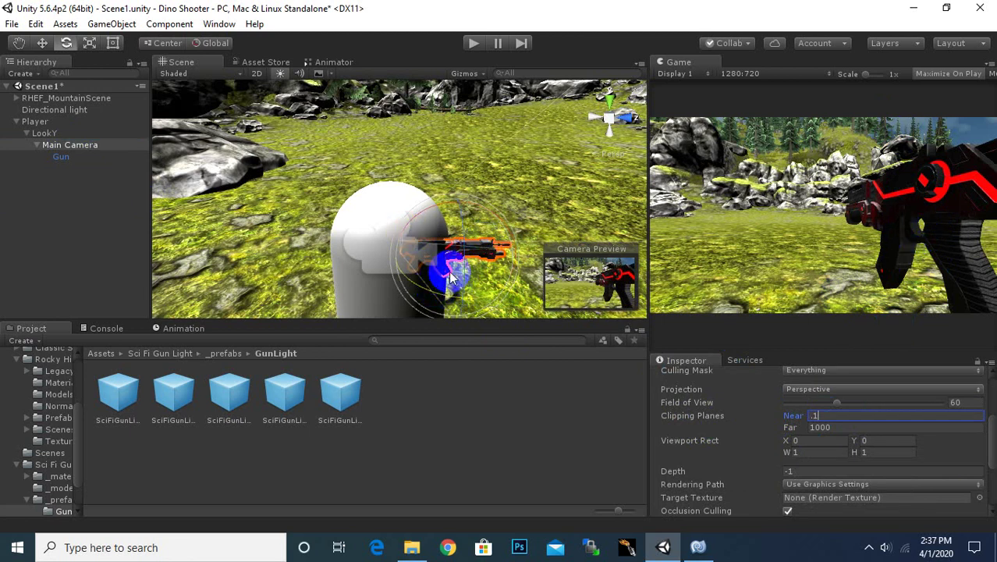
- Move the Main Camera and Gun back along Z, then play-test and stop
{"action": "left_click", "coordinate": [42, 43]}
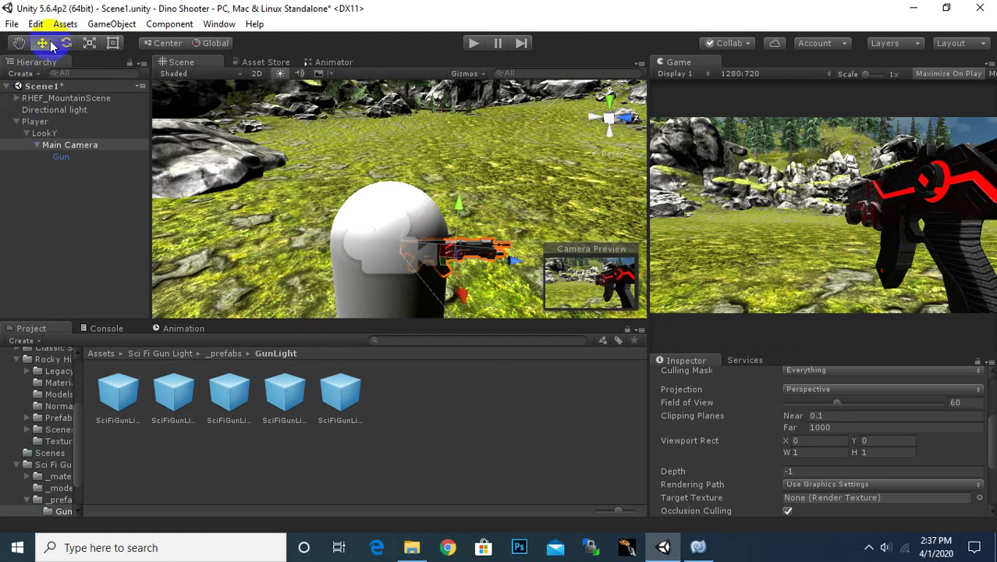
{"action": "mouse_move", "coordinate": [506, 259]}
{"action": "left_mouse_down"}
{"action": "mouse_move", "coordinate": [491, 265]}
{"action": "mouse_move", "coordinate": [537, 279]}
{"action": "mouse_move", "coordinate": [497, 298]}
{"action": "left_mouse_up"}
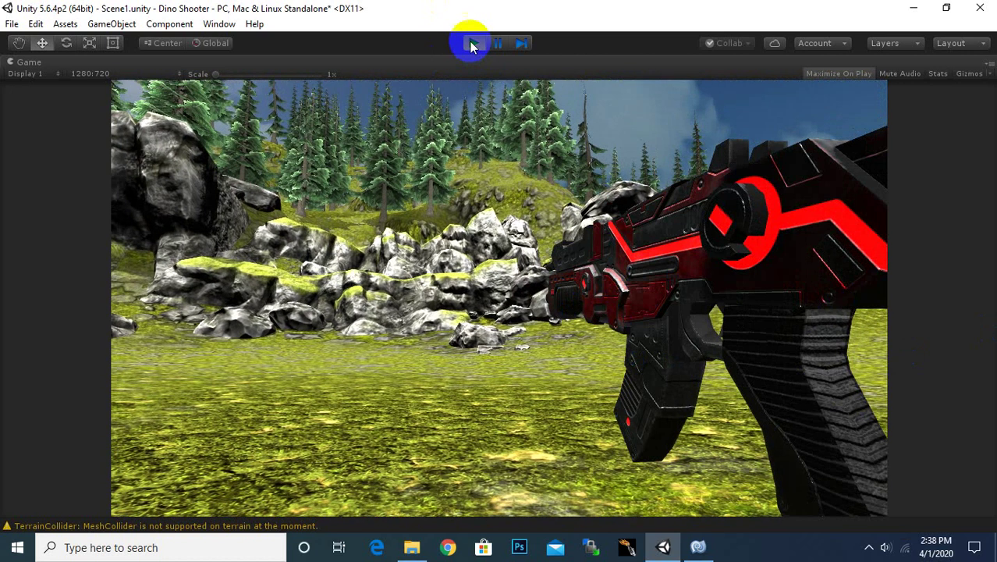
{"action": "left_click", "coordinate": [472, 42]}
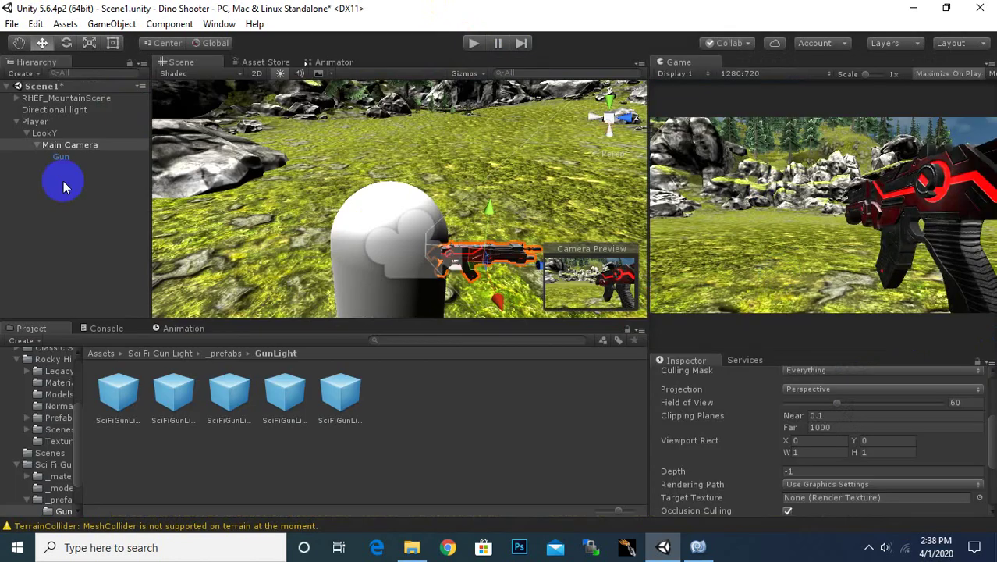
- Set the Main Camera position to 0, 0.547, 0 and orbit to view the capsule from the side
{"action": "left_click", "coordinate": [72, 158]}
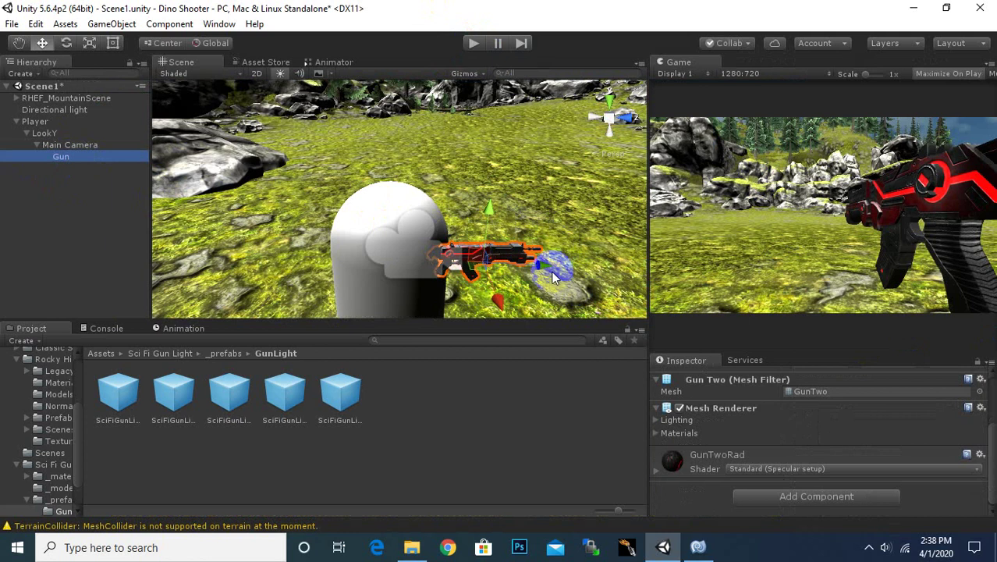
{"action": "left_click", "coordinate": [67, 146]}
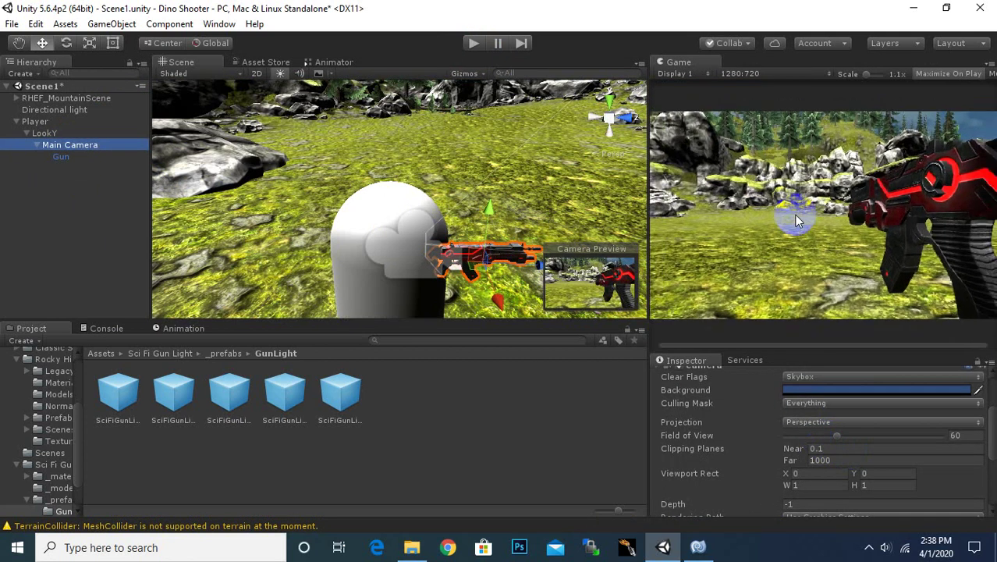
{"action": "scroll", "coordinate": [776, 436], "scroll_direction": "down", "scroll_amount": 3}
{"action": "scroll", "coordinate": [772, 421], "scroll_direction": "up", "scroll_amount": 3}
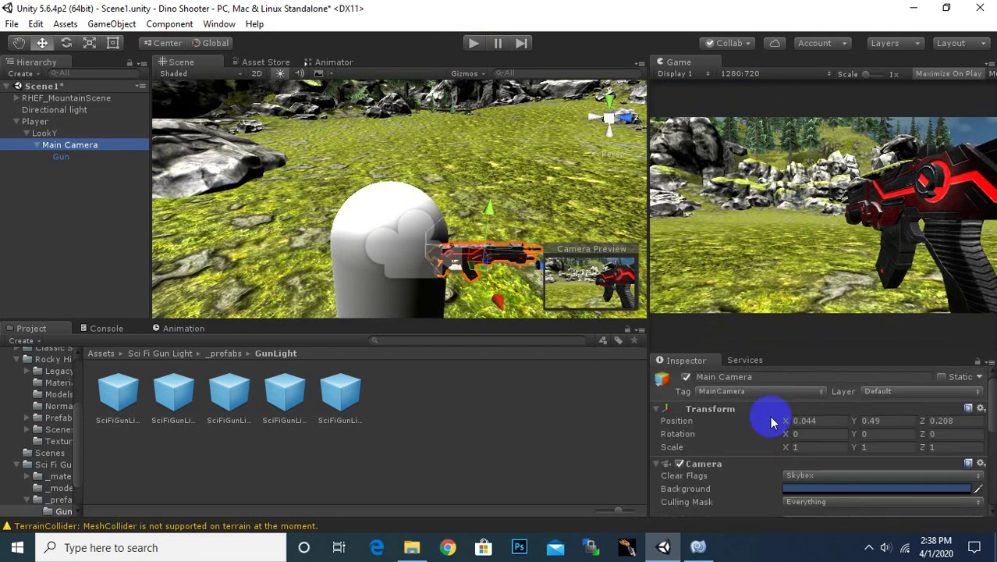
{"action": "left_click", "coordinate": [823, 422]}
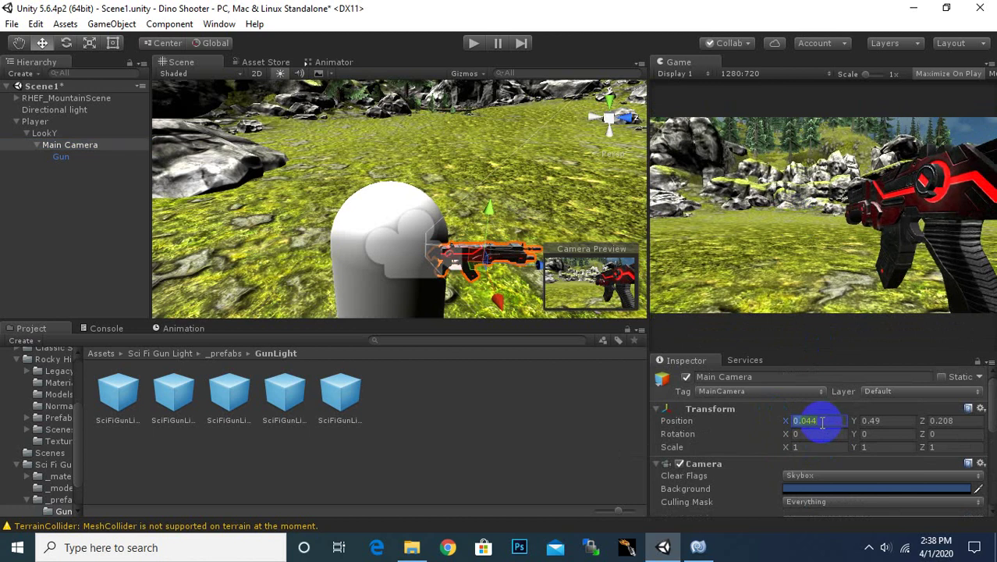
{"action": "type", "text": "0"}
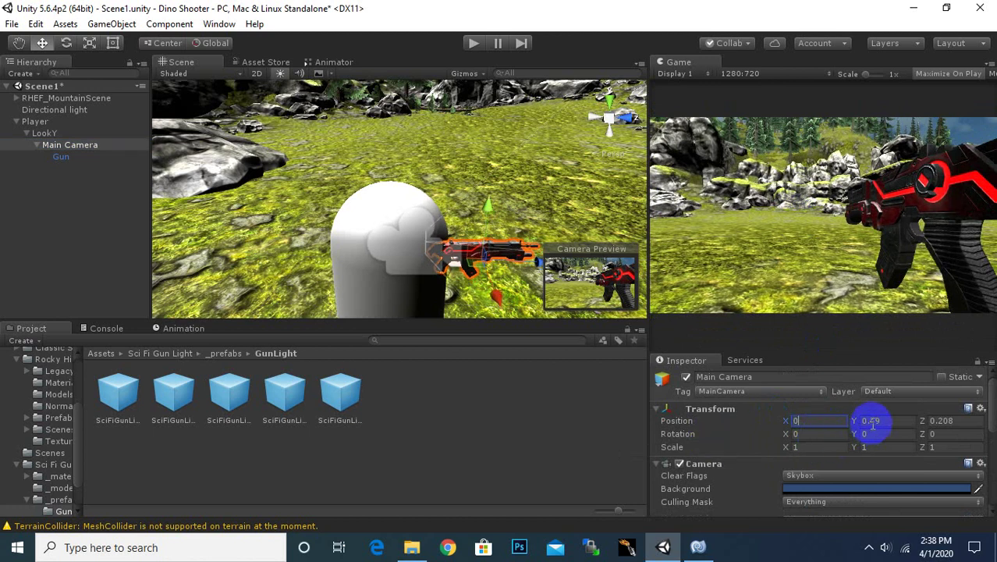
{"action": "type", "text": ".20"}
{"action": "left_click", "coordinate": [953, 422]}
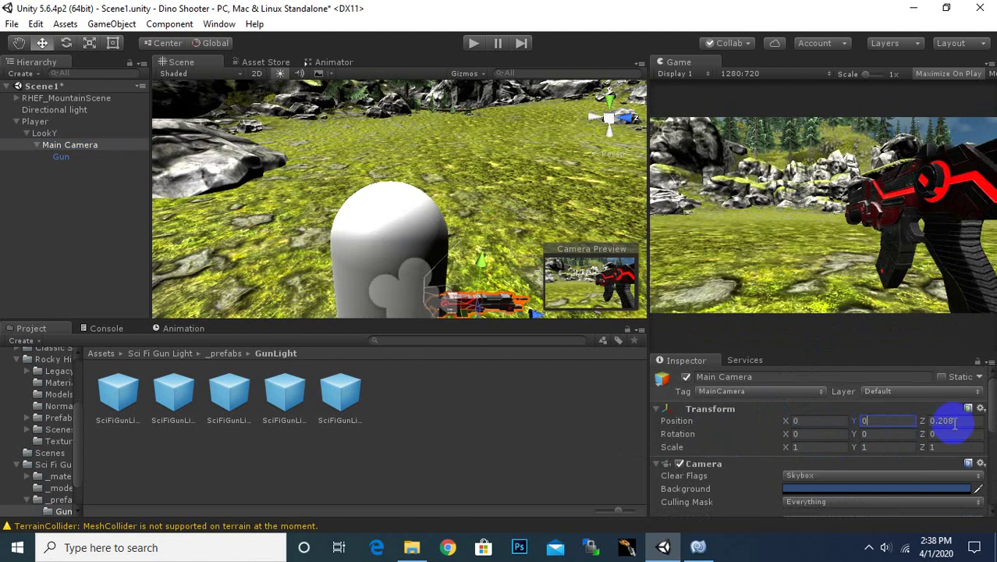
{"action": "type", "text": "0"}
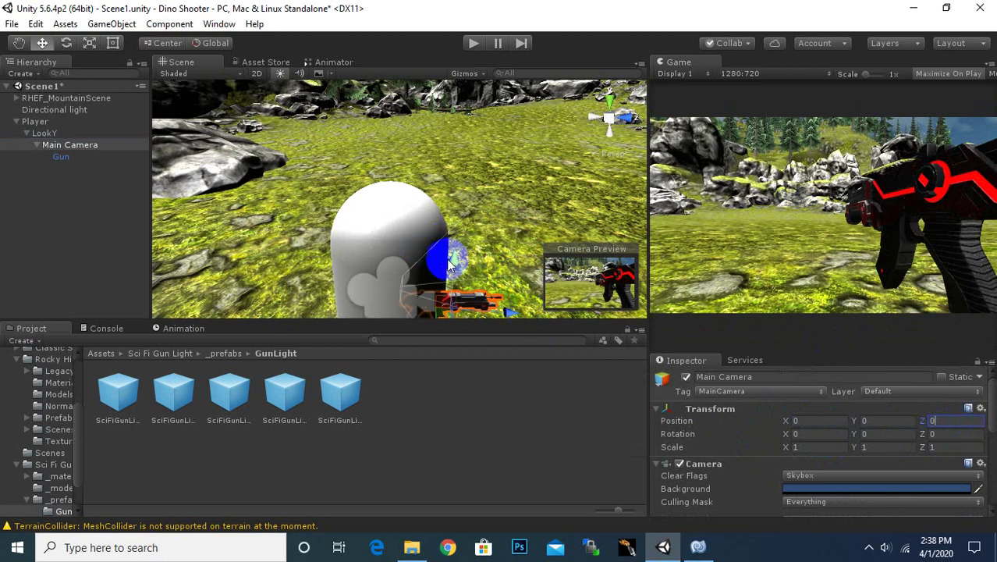
{"action": "mouse_move", "coordinate": [449, 265]}
{"action": "left_mouse_down", "text": "alt"}
{"action": "mouse_move", "coordinate": [413, 180]}
{"action": "mouse_move", "coordinate": [425, 108]}
{"action": "left_mouse_up", "text": "alt"}
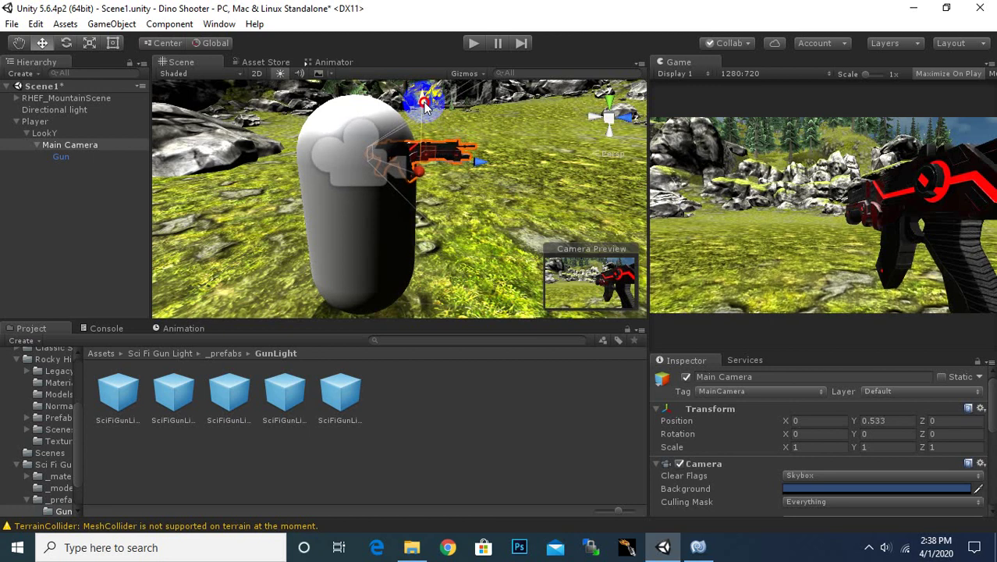
- Move the Gun to X 0.118, Y -0.177, Z 0.158 and start a play test
{"action": "left_click", "coordinate": [91, 156]}
{"action": "left_click", "coordinate": [435, 173]}
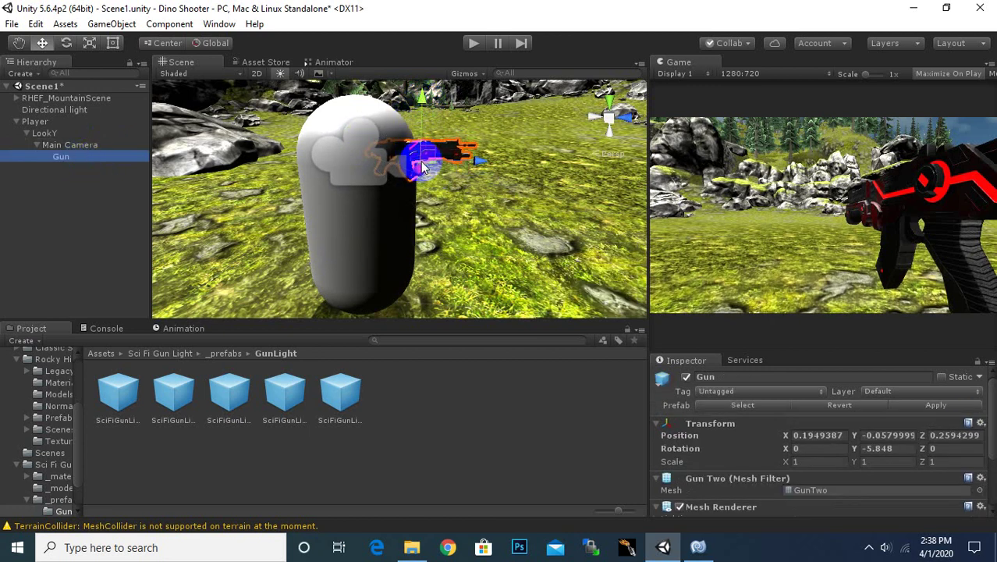
{"action": "left_click_drag", "start_coordinate": [422, 104], "coordinate": [425, 119]}
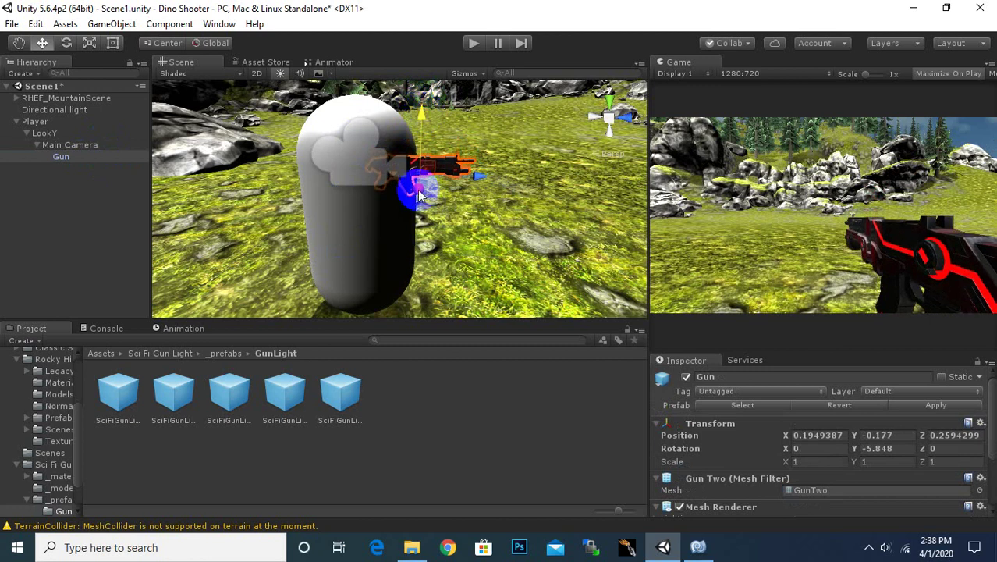
{"action": "mouse_move", "coordinate": [418, 195]}
{"action": "left_mouse_down"}
{"action": "mouse_move", "coordinate": [406, 194]}
{"action": "mouse_move", "coordinate": [419, 178]}
{"action": "mouse_move", "coordinate": [443, 192]}
{"action": "mouse_move", "coordinate": [418, 192]}
{"action": "left_mouse_up"}
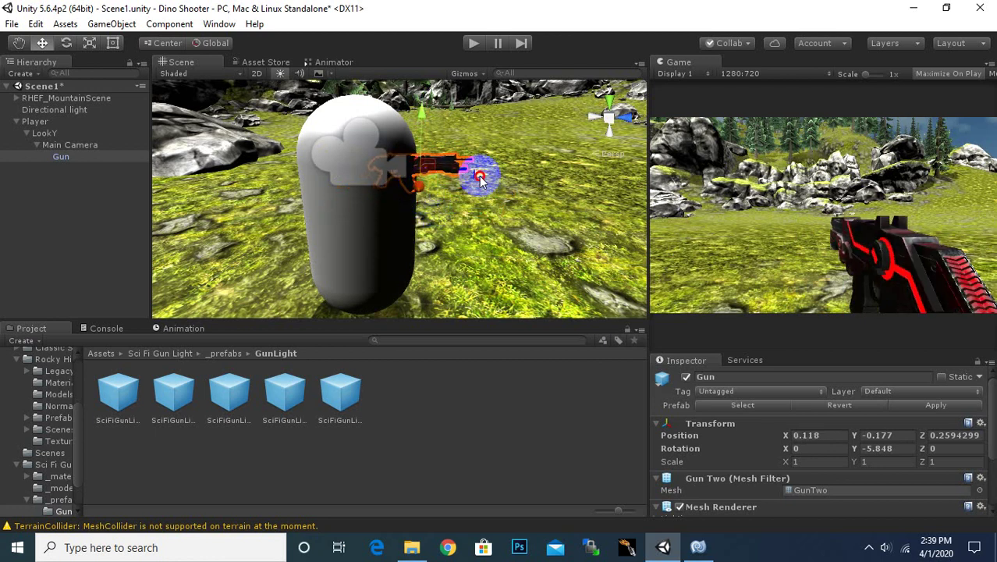
{"action": "left_click_drag", "start_coordinate": [480, 178], "coordinate": [466, 177]}
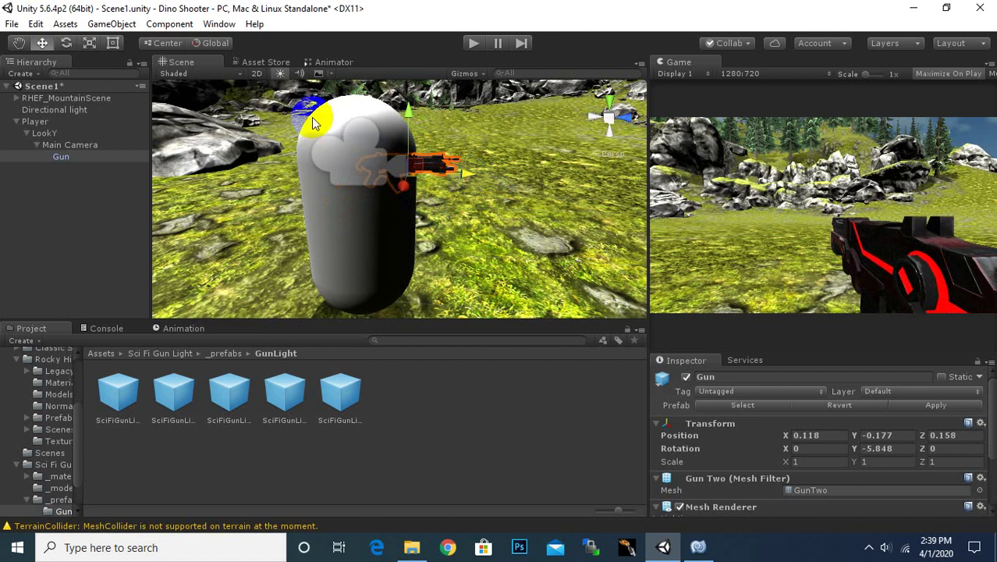
{"action": "left_click", "coordinate": [473, 43]}
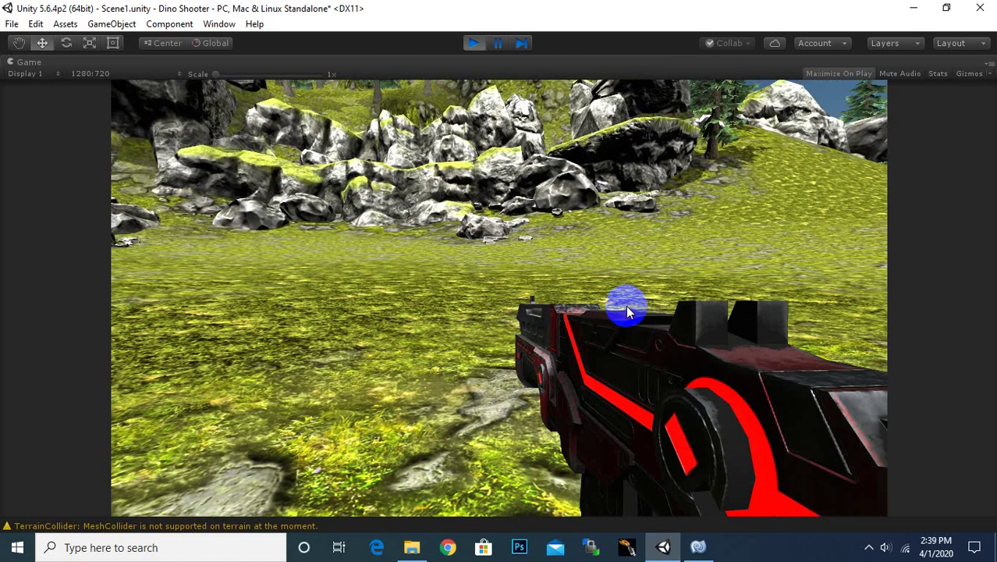
- Stop the game and fine-tune the Gun's position to X 0.085, Z 0.132
{"action": "left_click", "coordinate": [474, 43]}
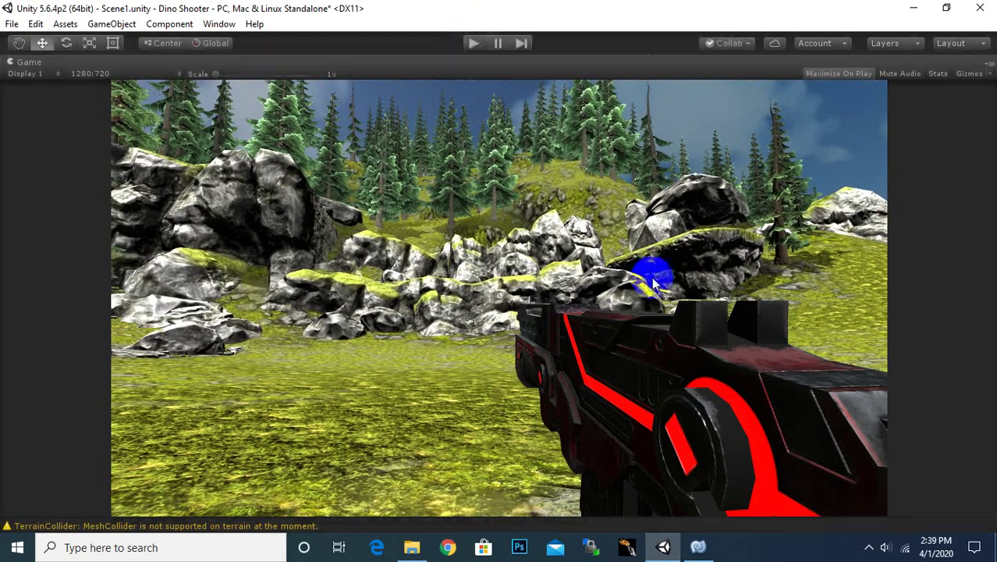
{"action": "left_click_drag", "start_coordinate": [412, 192], "coordinate": [399, 187]}
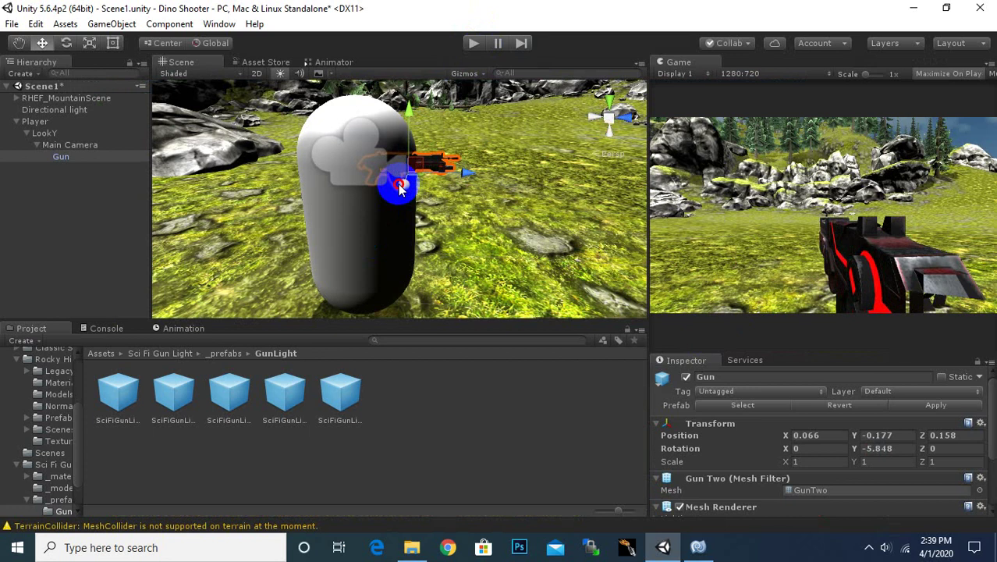
{"action": "left_click_drag", "start_coordinate": [399, 187], "coordinate": [398, 187]}
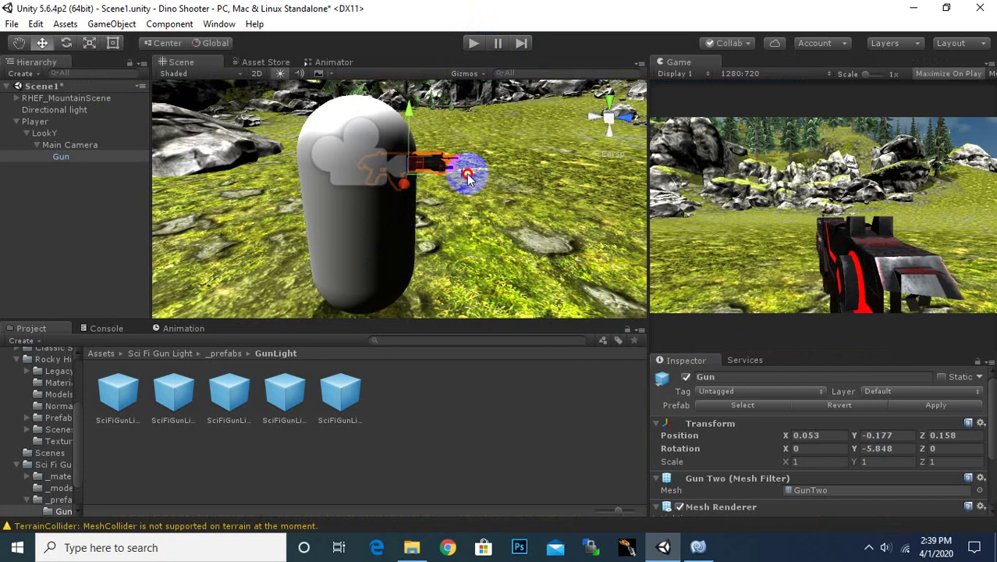
{"action": "left_click_drag", "start_coordinate": [466, 177], "coordinate": [464, 178]}
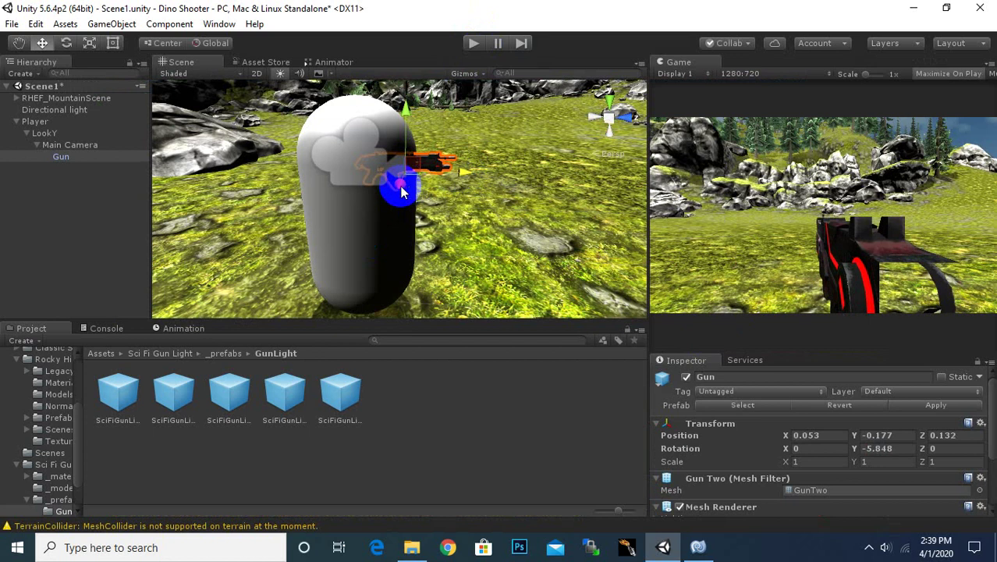
{"action": "left_click_drag", "start_coordinate": [400, 191], "coordinate": [399, 192]}
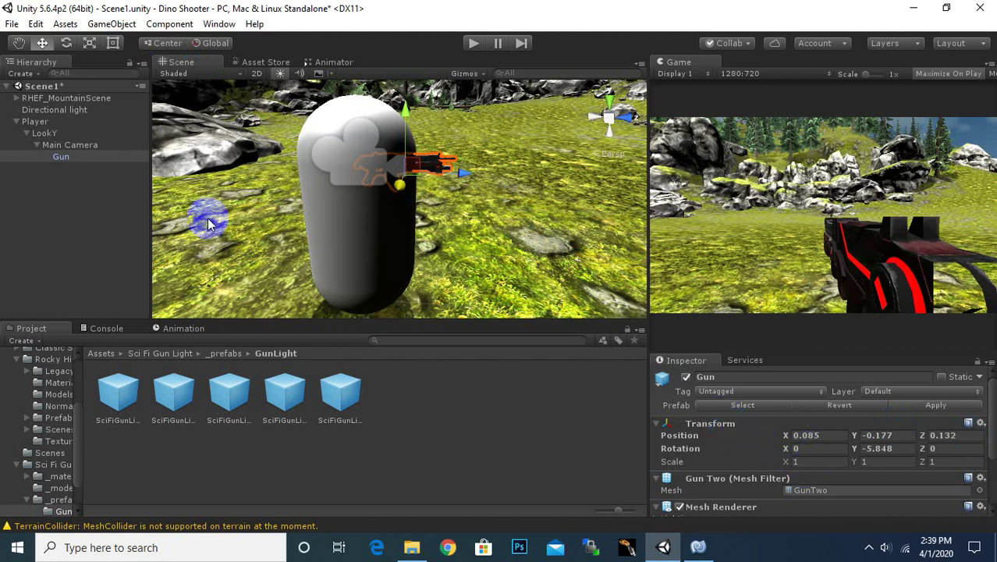
- Set the Main Camera's Clipping Planes Near value to 0.01
{"action": "left_click", "coordinate": [82, 145]}
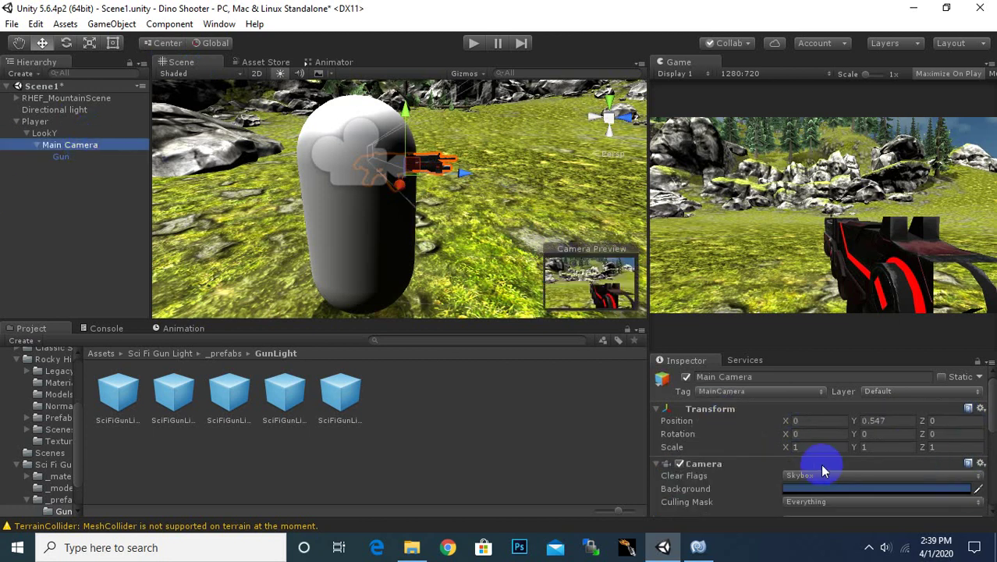
{"action": "scroll", "coordinate": [815, 471], "scroll_direction": "down", "scroll_amount": 3}
{"action": "scroll", "coordinate": [808, 471], "scroll_direction": "down", "scroll_amount": 1}
{"action": "left_click", "coordinate": [808, 472]}
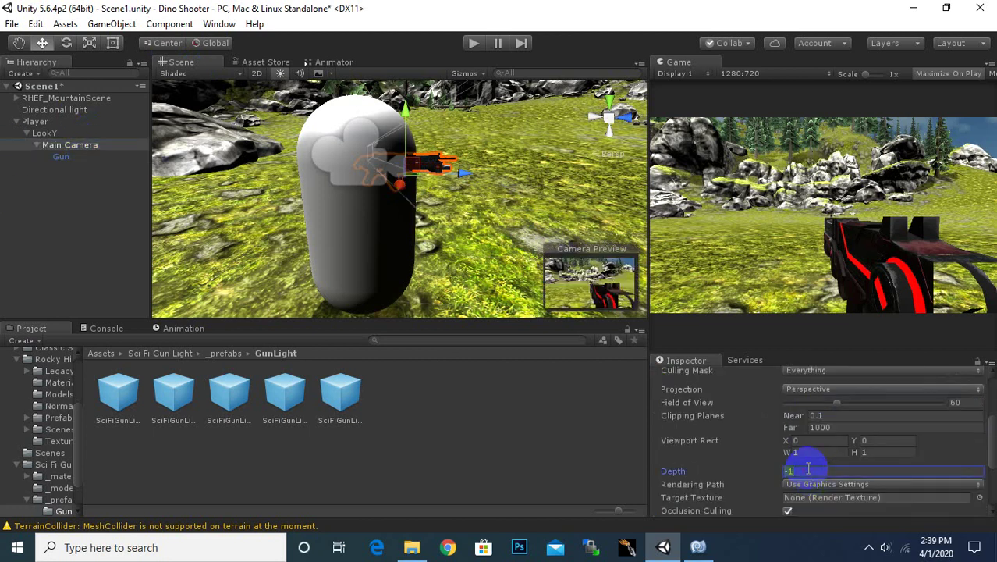
{"action": "left_click", "coordinate": [819, 415]}
{"action": "type", "text": "."}
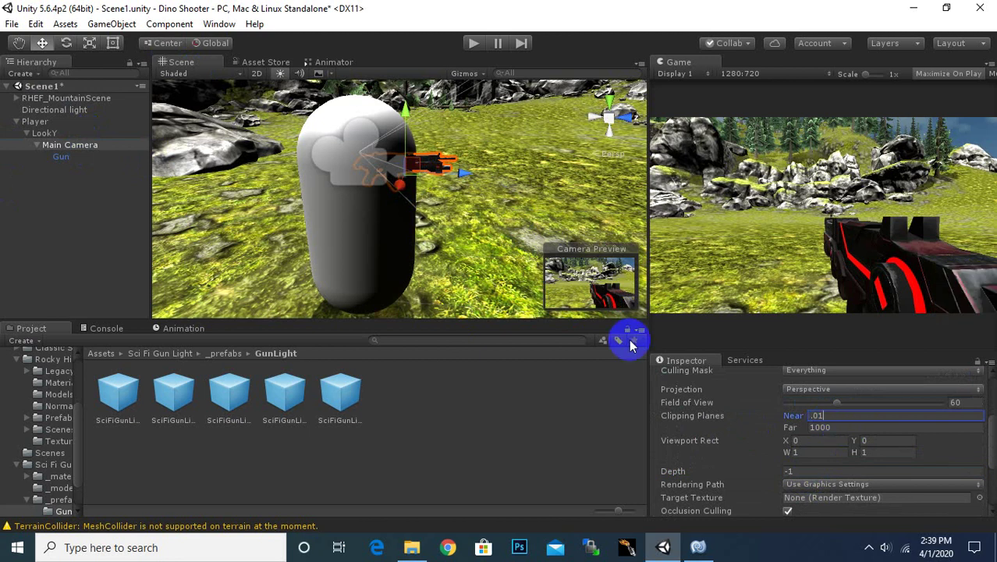
- Run a play test, looking around toward the trees and sky, then stop it
{"action": "left_click", "coordinate": [476, 45]}
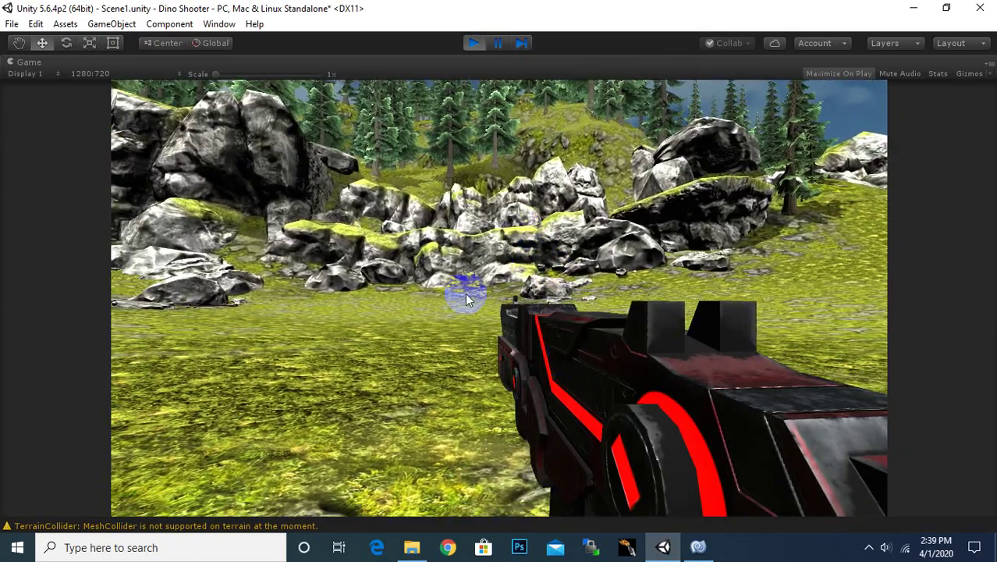
{"action": "mouse_move", "coordinate": [466, 298]}
{"action": "left_mouse_down"}
{"action": "mouse_move", "coordinate": [607, 367]}
{"action": "mouse_move", "coordinate": [539, 341]}
{"action": "left_mouse_up"}
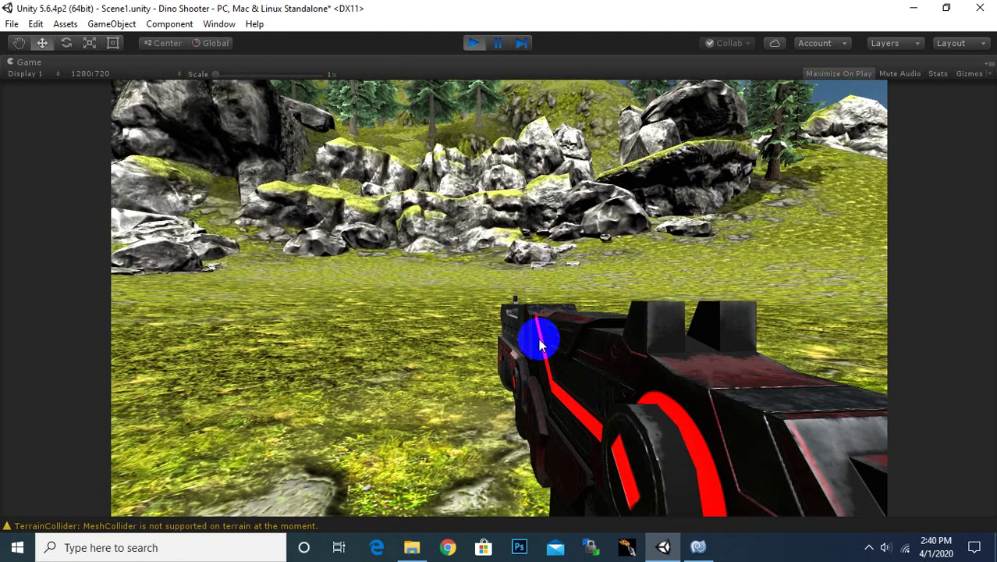
{"action": "left_click_drag", "start_coordinate": [539, 341], "coordinate": [476, 46]}
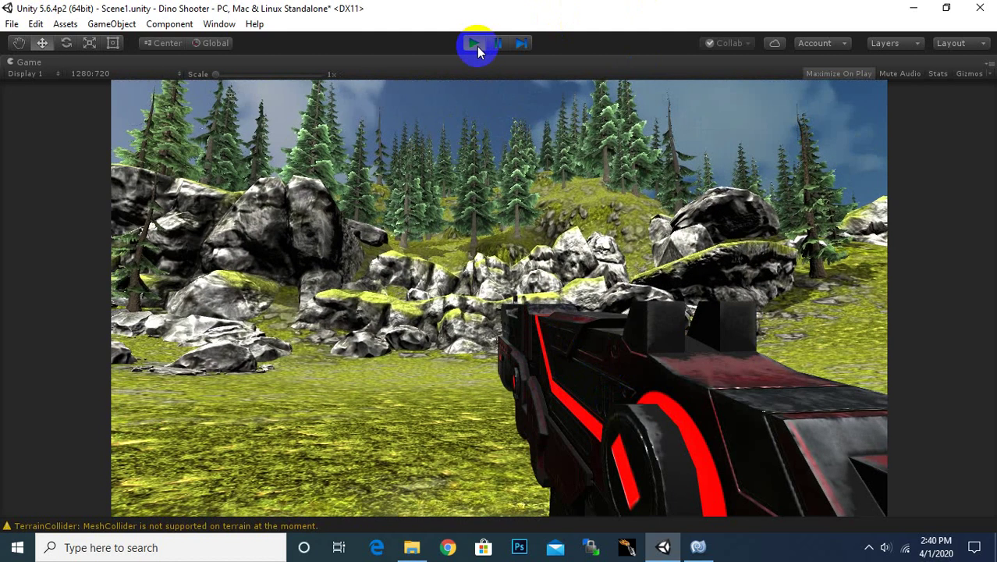
{"action": "left_click", "coordinate": [476, 46]}
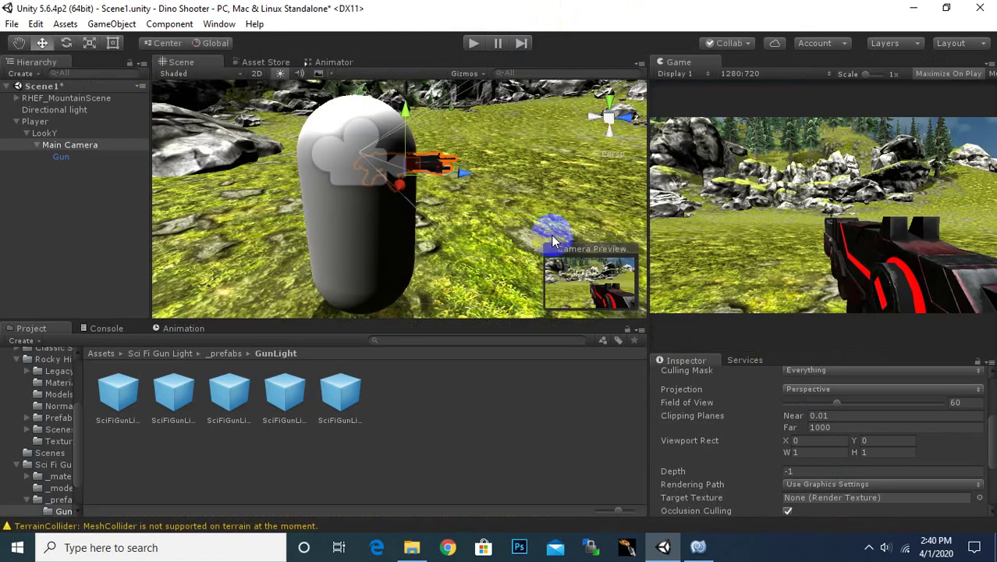
- Widen the Scene view at the Game view's expense, leaving nothing selected
{"action": "left_click", "coordinate": [62, 156]}
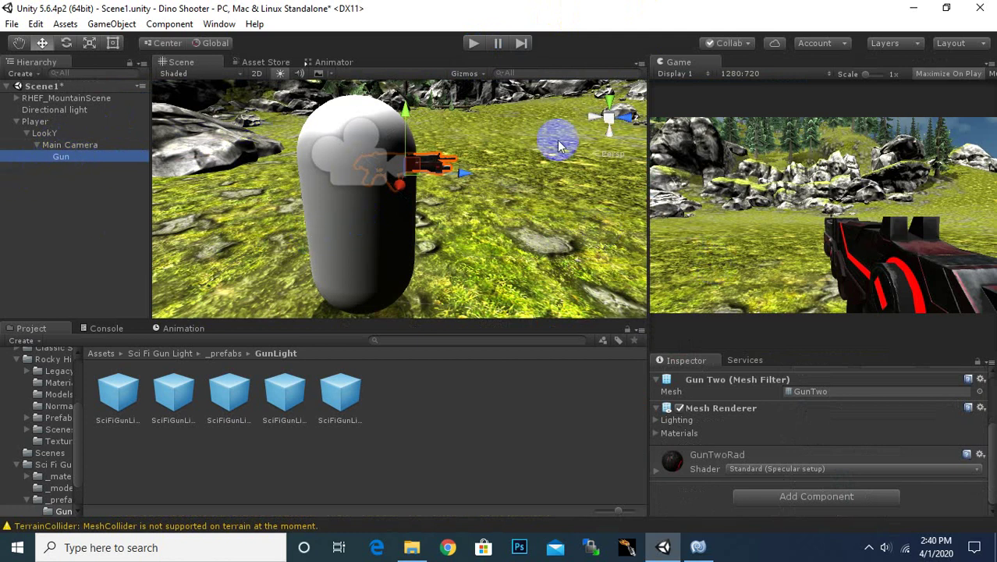
{"action": "left_click_drag", "start_coordinate": [647, 170], "coordinate": [736, 170]}
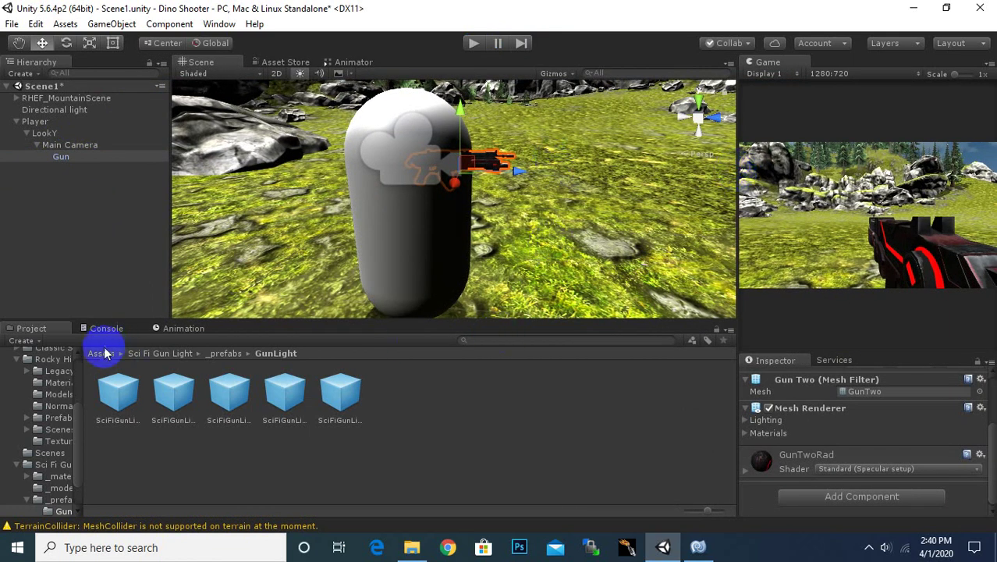
{"action": "left_click", "coordinate": [570, 430]}
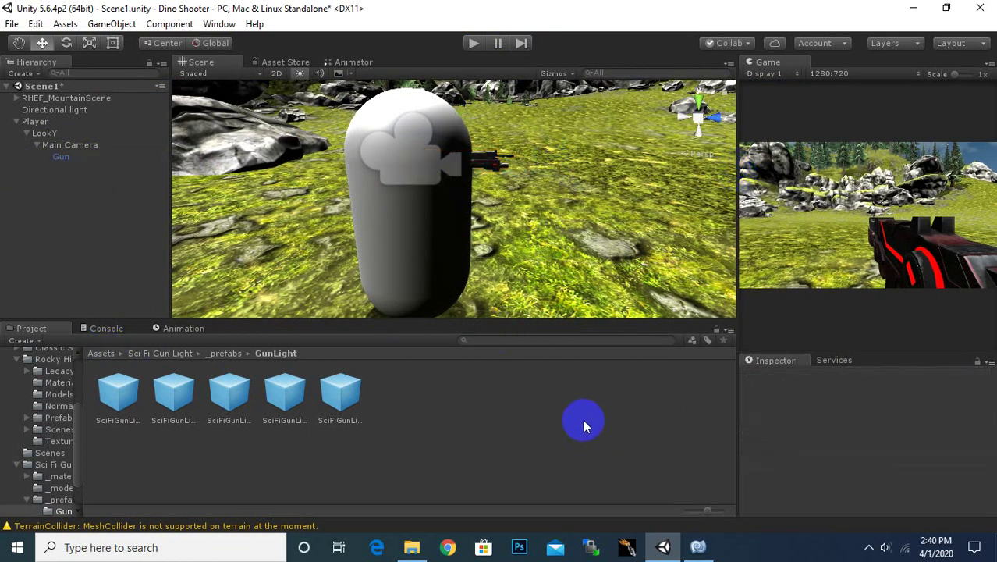